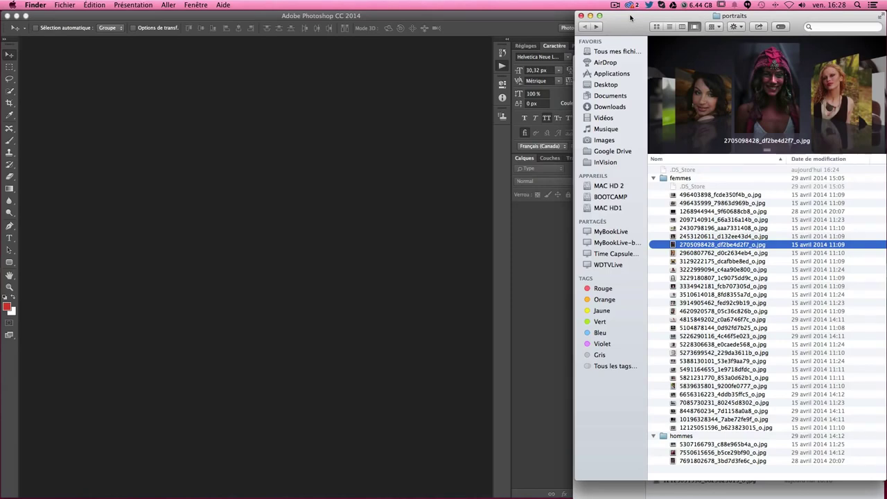
Step: Collapse and re-expand the femmes and hommes folder listings in Finder
left_click(653, 178)
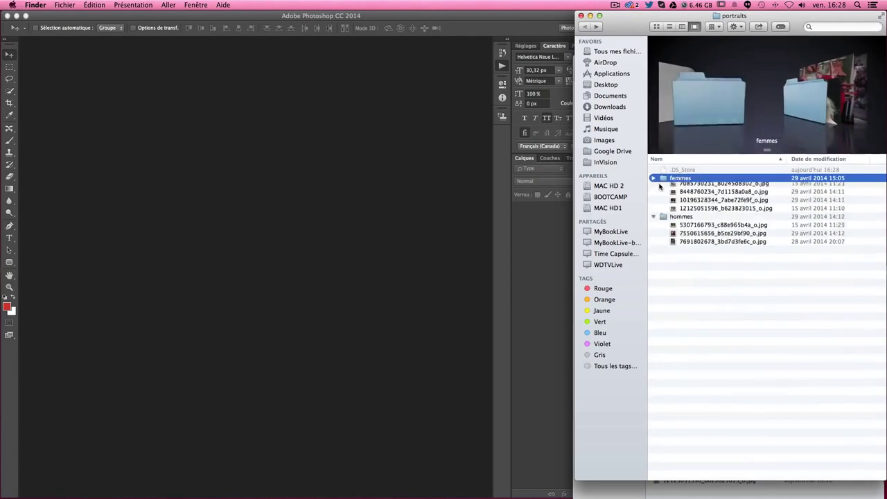
left_click(653, 185)
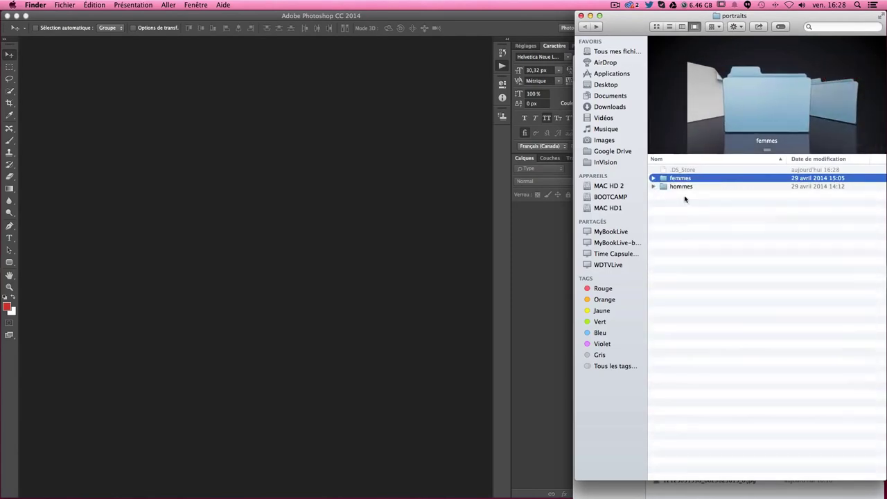
left_click(653, 178)
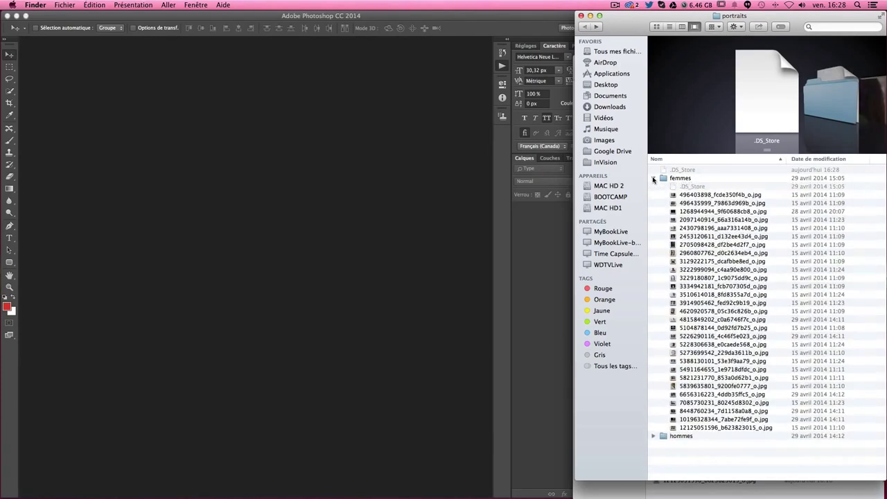
left_click(653, 178)
left_click(652, 178)
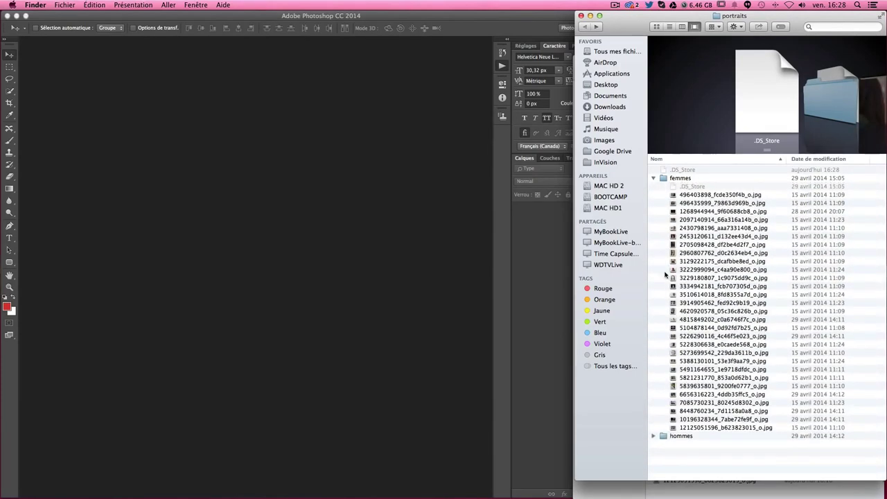
left_click(653, 436)
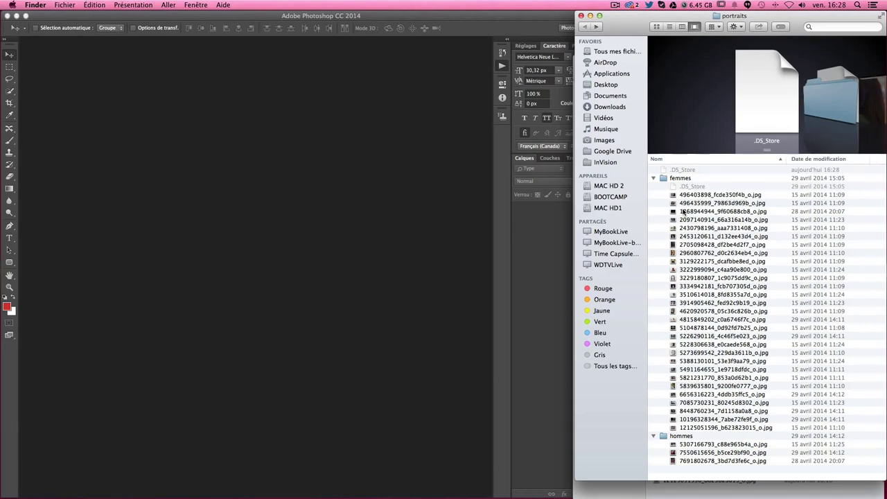
Step: Preview several femmes portraits, stepping through them with the arrow keys
left_click(684, 208)
left_click(693, 253)
left_click(700, 311)
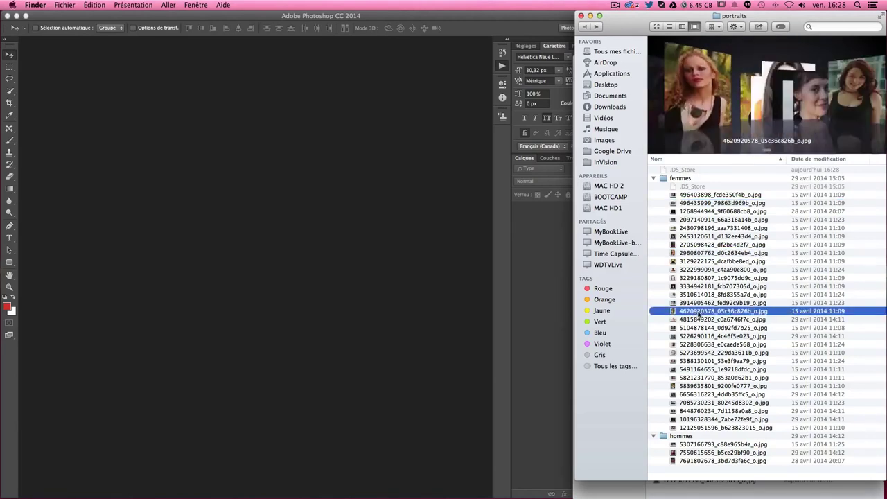
left_click(707, 203)
left_click(705, 220)
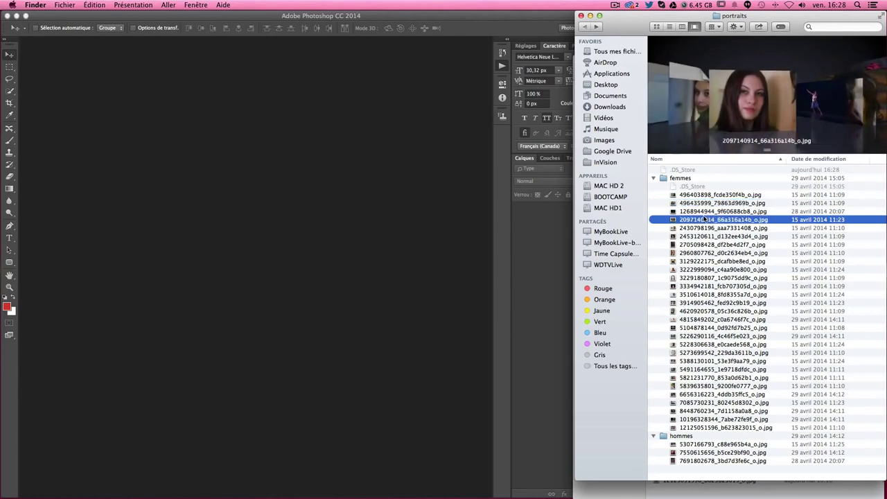
key("Down")
key("Down")
key("Down")
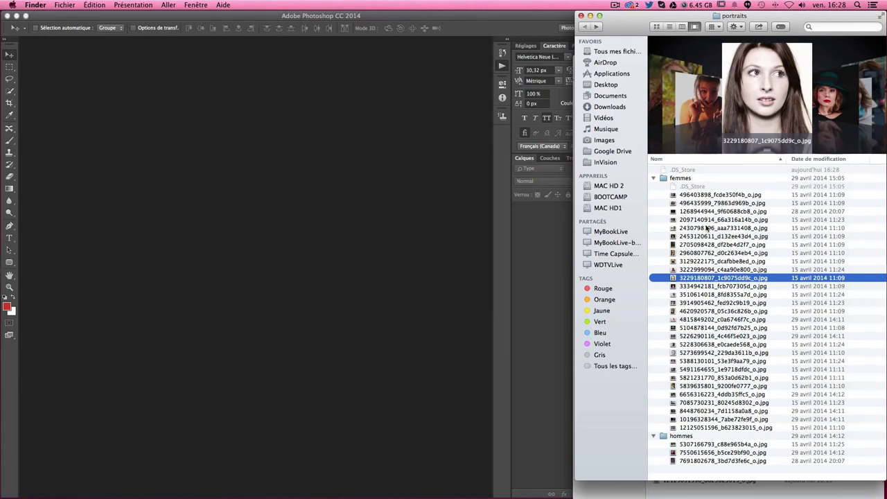
Step: Select the femmes and hommes folders, then bring the traitement-lot window forward
left_click(680, 178)
left_click(683, 437)
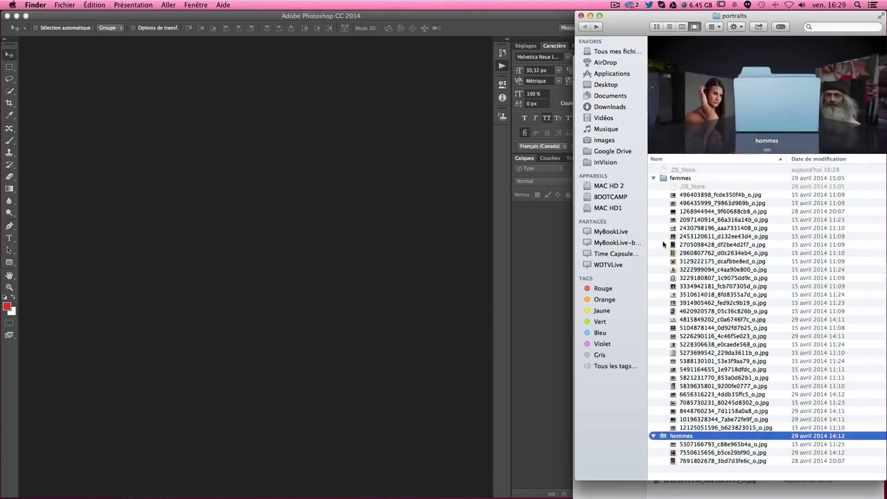
left_click(665, 494)
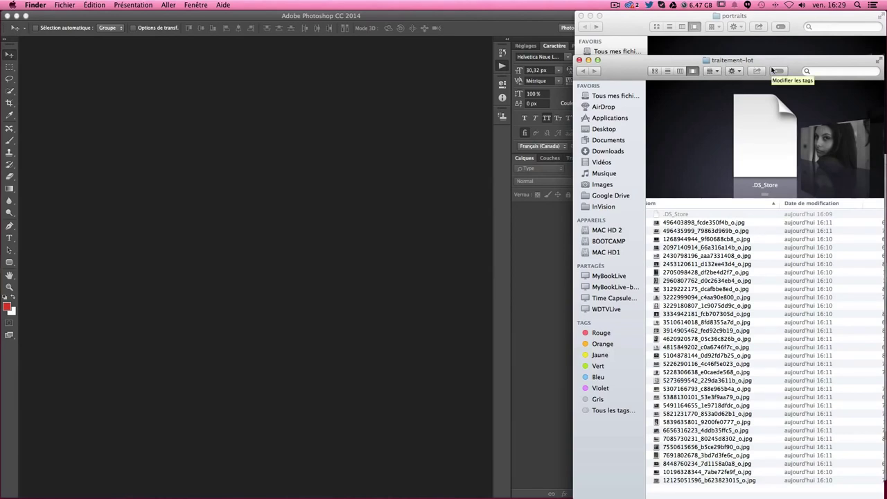
Step: Switch between the portraits window and the empty traitement-lot window
left_click(619, 22)
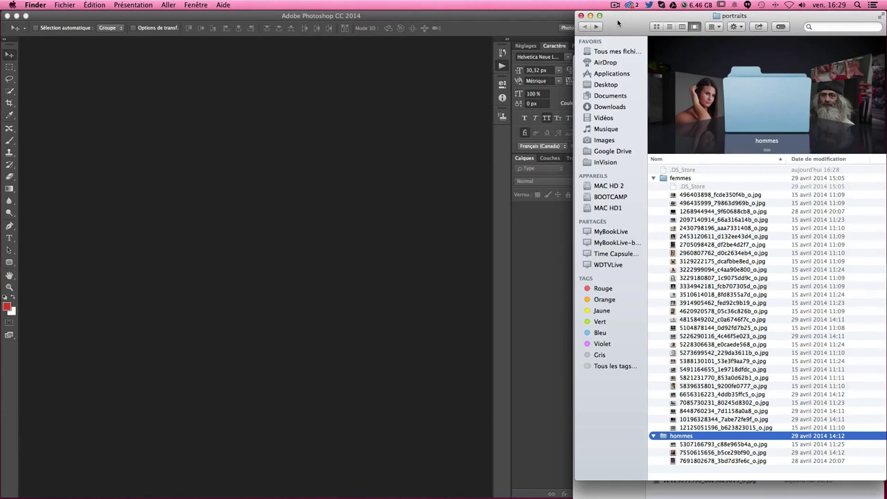
left_click(673, 491)
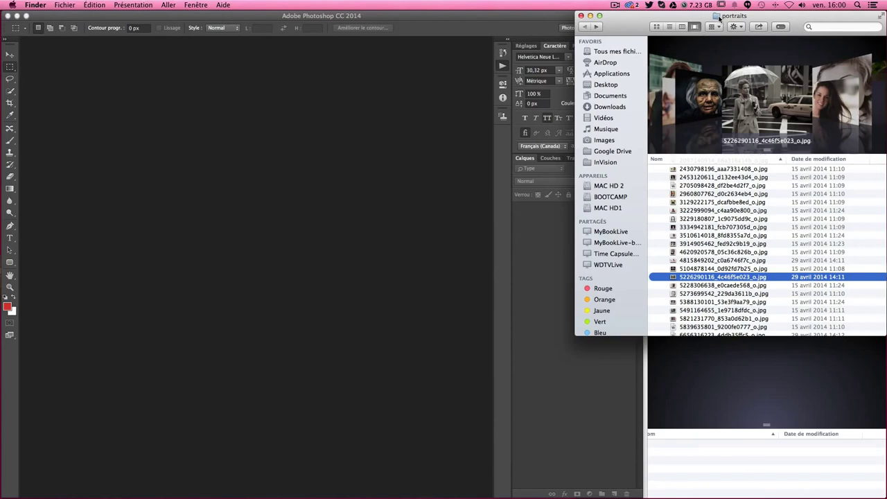
scroll(719, 118, "left", 8)
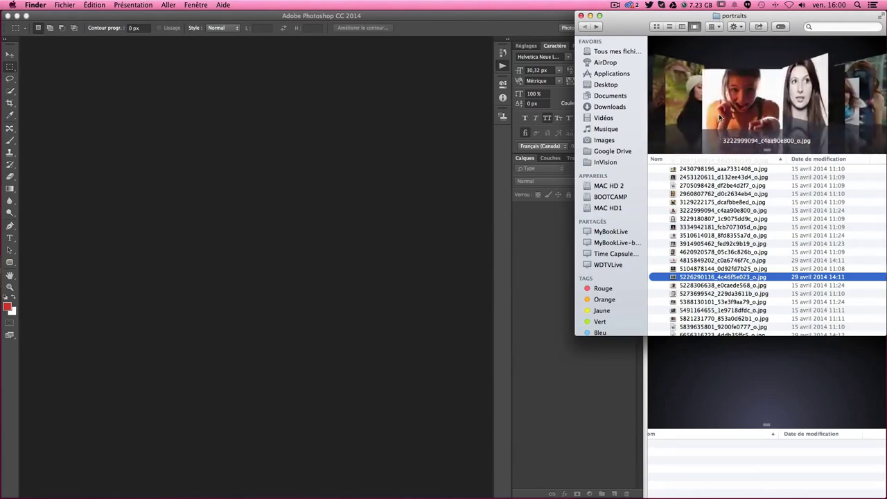
scroll(718, 118, "right", 6)
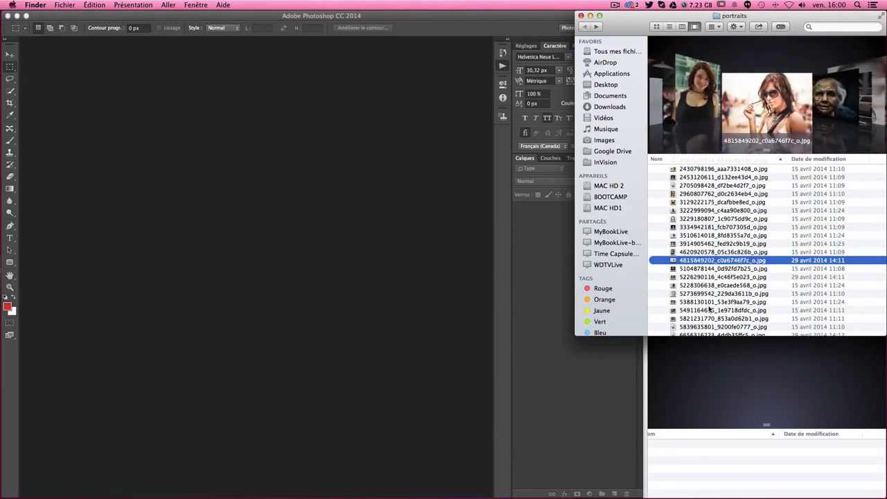
left_click(718, 450)
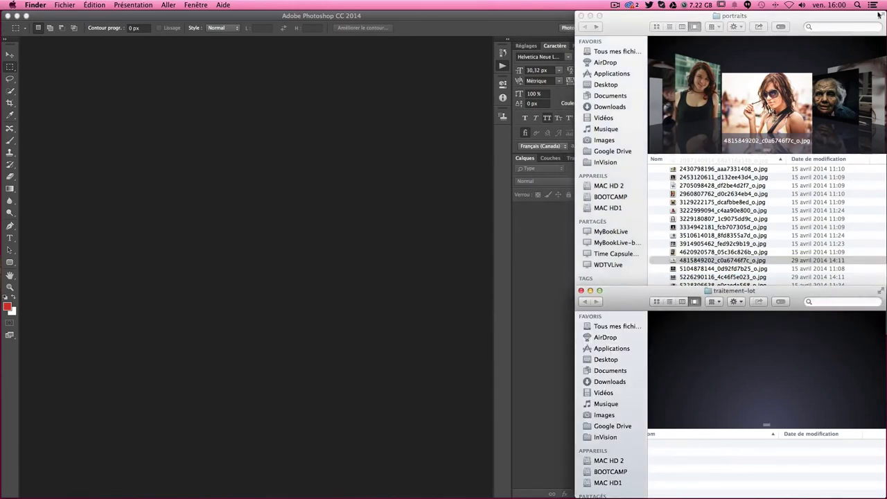
left_click(752, 25)
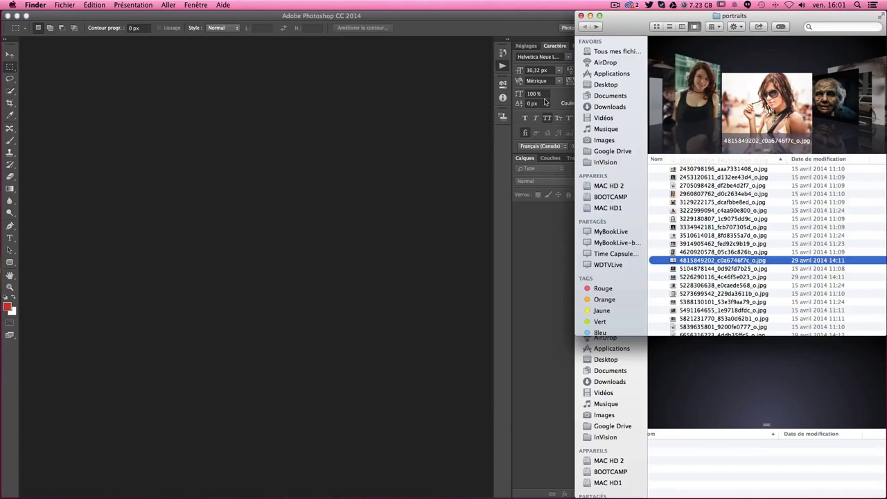
Step: Switch to Photoshop and toggle the Actions panel open and closed several times
left_click(307, 105)
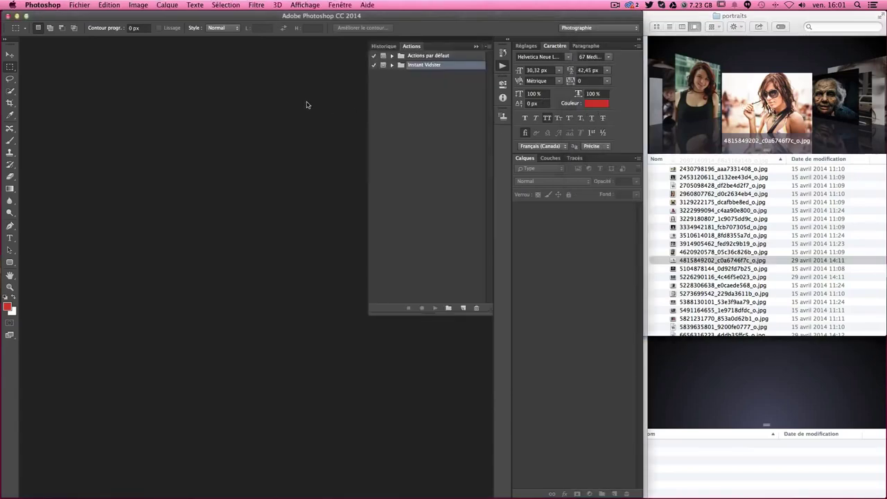
left_click(502, 67)
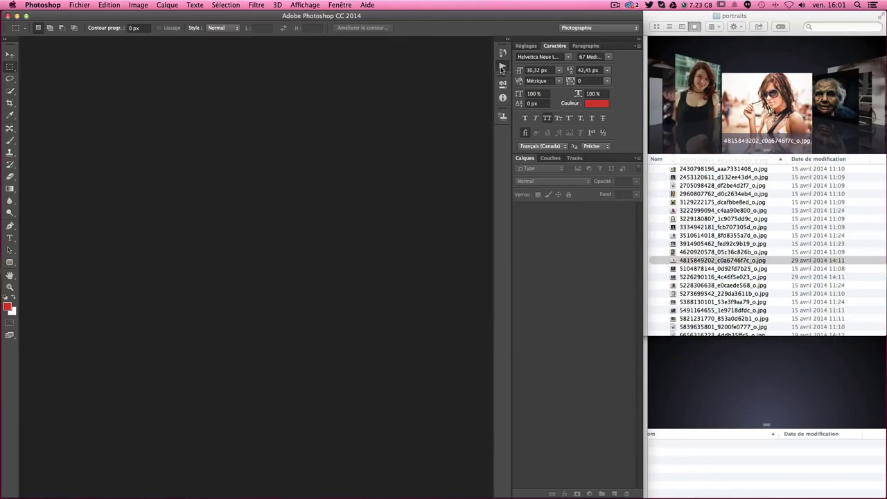
left_click(502, 69)
left_click(502, 68)
left_click(502, 69)
left_click(503, 69)
left_click(502, 69)
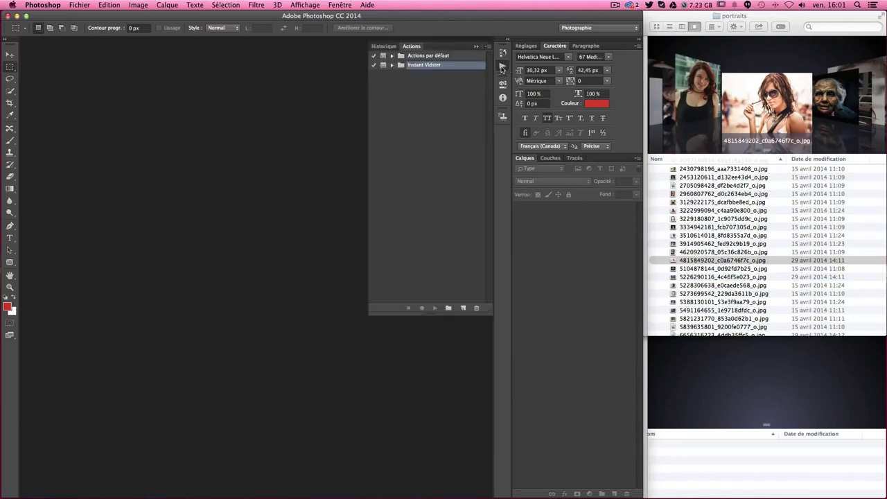
left_click(502, 68)
left_click(502, 69)
left_click(502, 69)
left_click(503, 69)
left_click(503, 66)
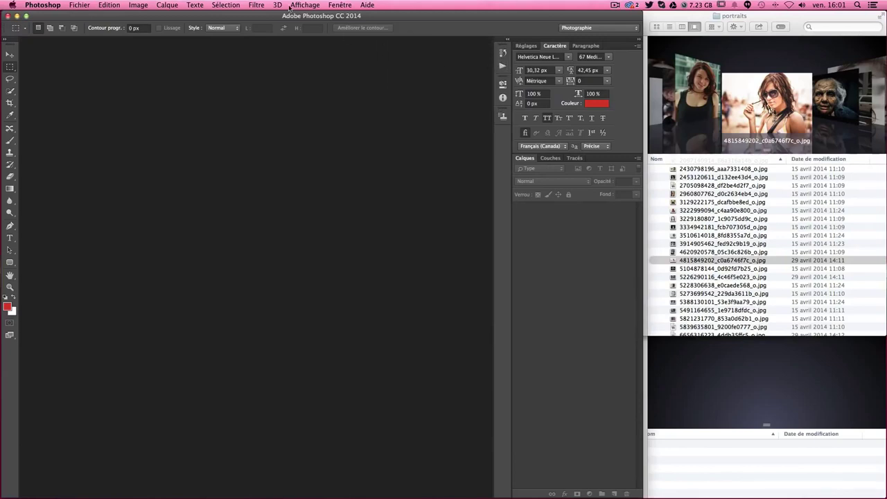
Step: Open Actions from the Fenêtre menu and expand then collapse the Actions par défaut set
left_click(339, 5)
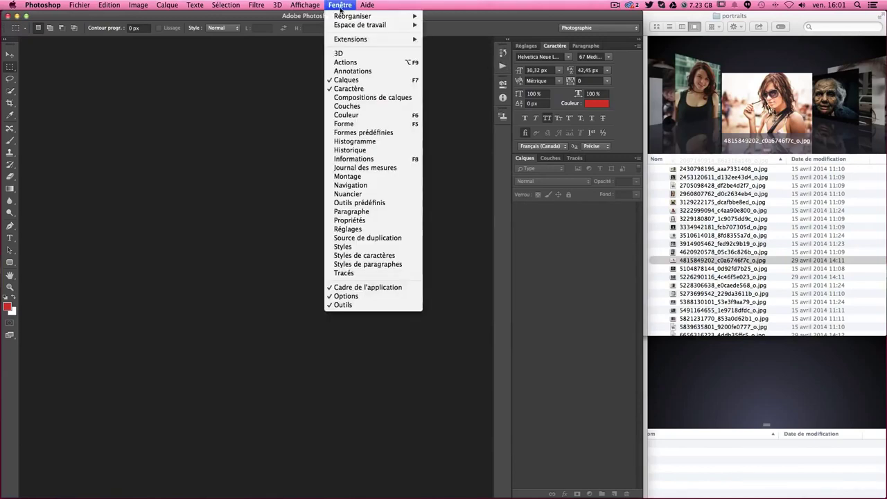
left_click(345, 62)
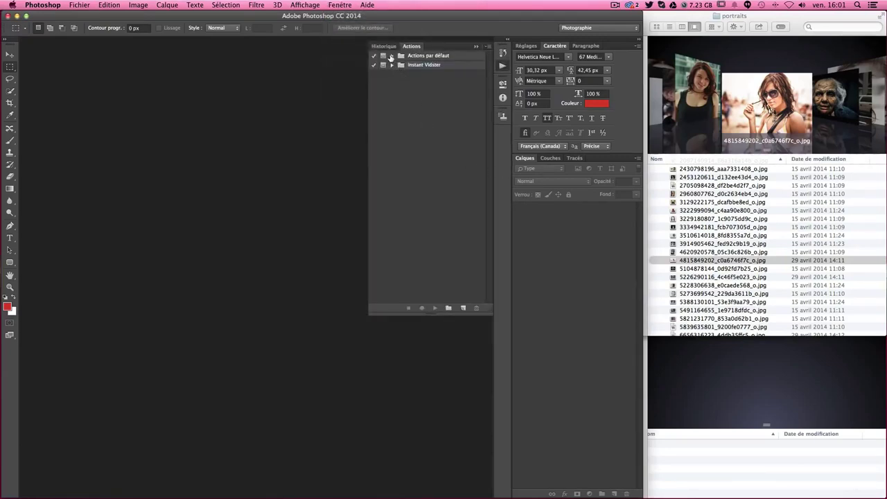
left_click(392, 56)
left_click(433, 56)
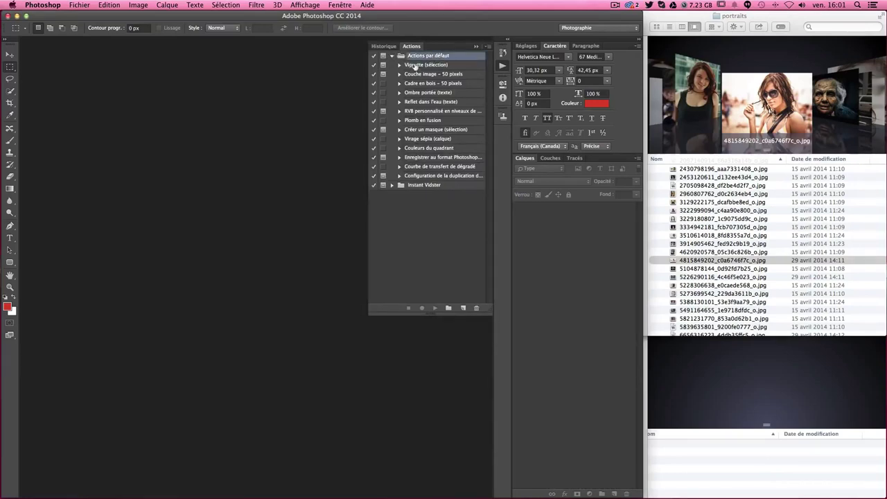
left_click(392, 56)
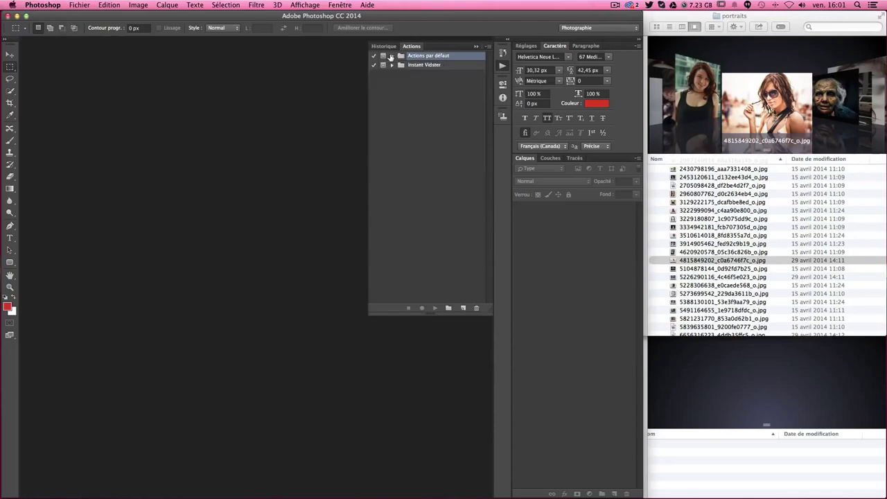
left_click(431, 108)
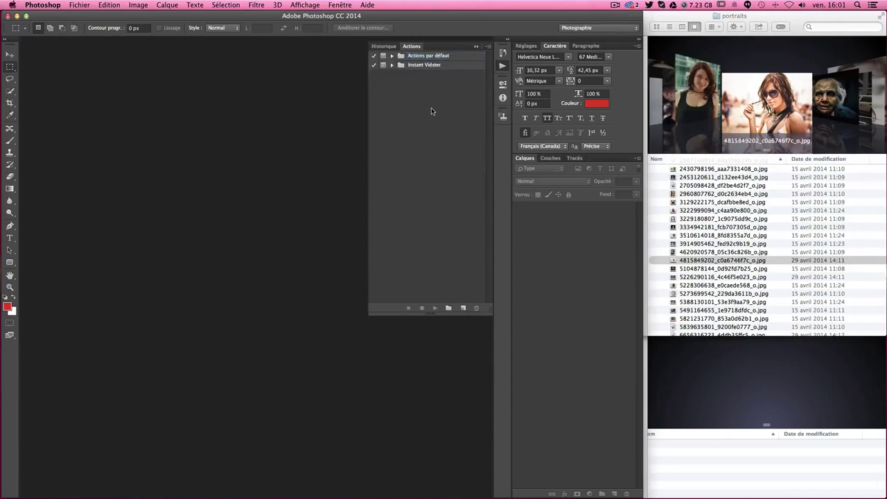
Step: Create a new action set named 'Action damien' and start a new action in it
left_click(449, 308)
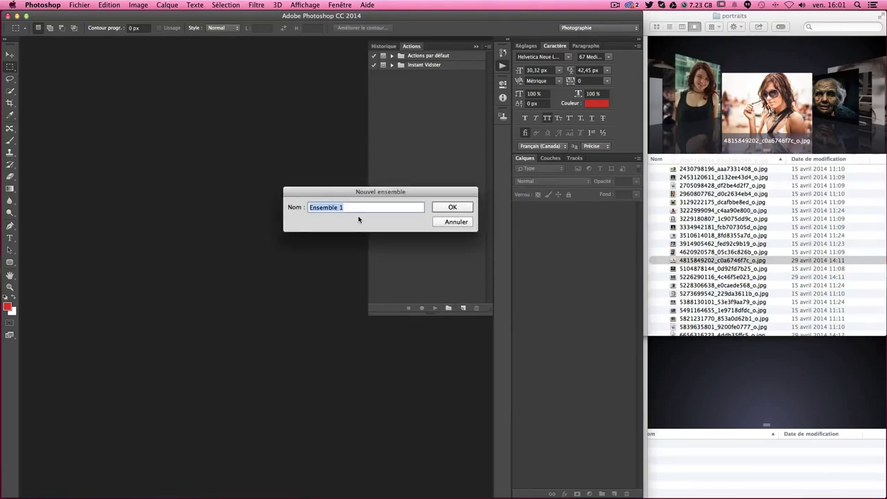
type("Act")
type("ion damien")
left_click(452, 208)
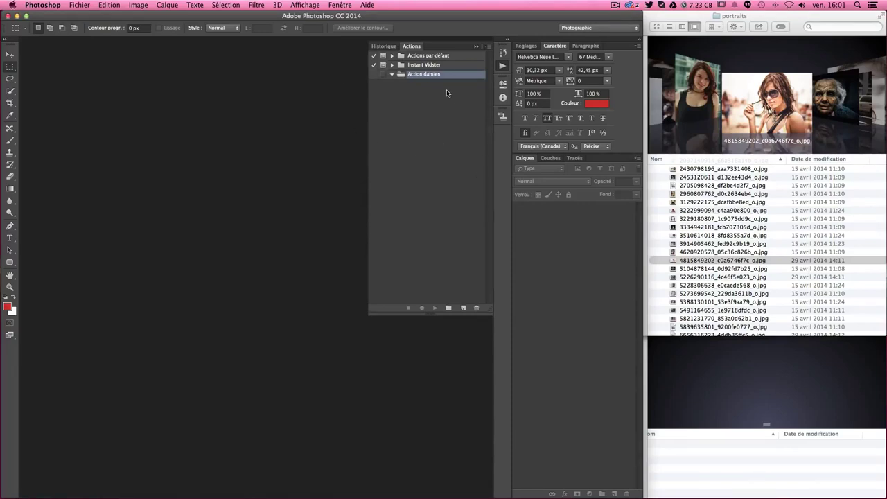
left_click(463, 309)
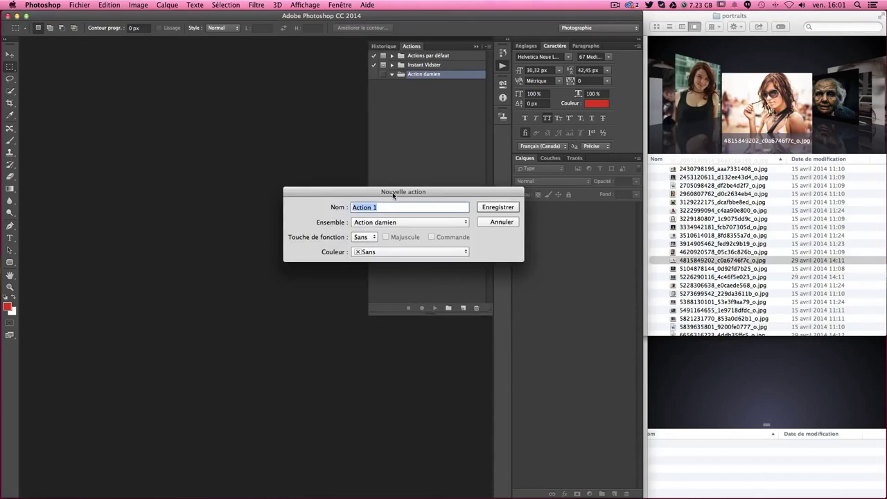
Step: Name the new action 'rednb1100' in the Action damien set, with no function key
type("red")
key("BackSpace")
type("nb")
type("1100")
left_click(388, 222)
left_click(386, 222)
left_click(373, 238)
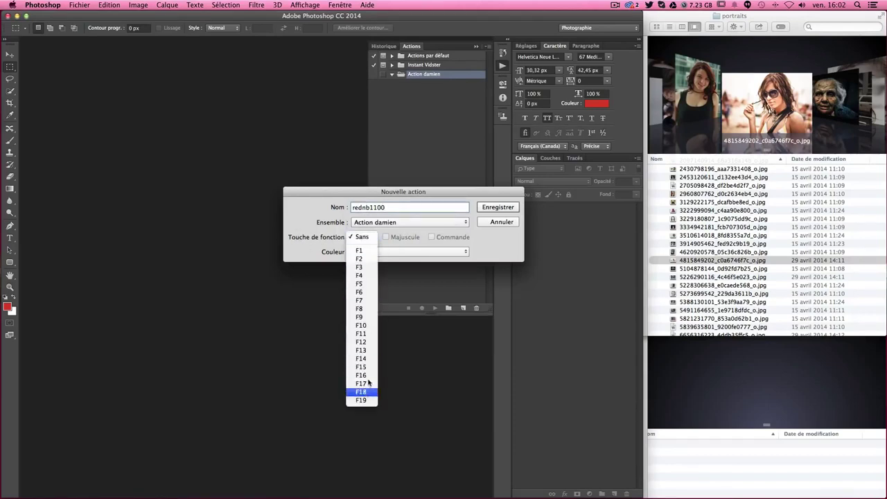
left_click(350, 197)
Step: Give the action the Rouge colour label and start recording it
left_click(368, 254)
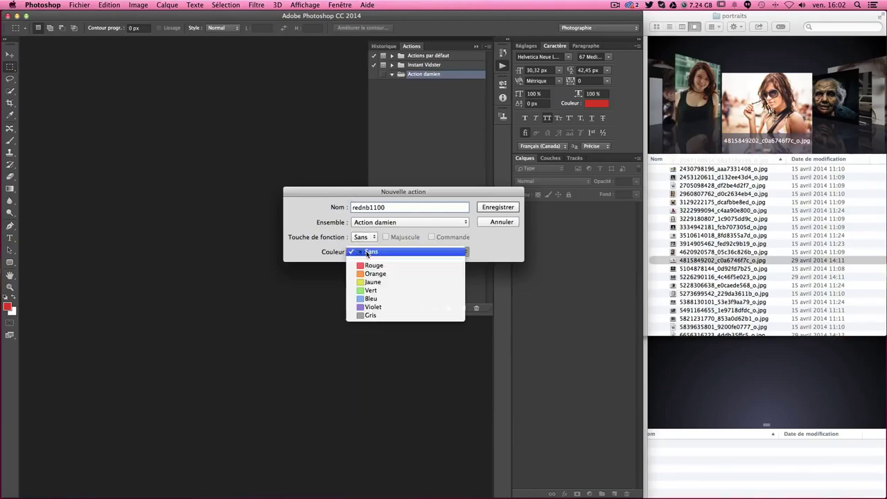
left_click(377, 266)
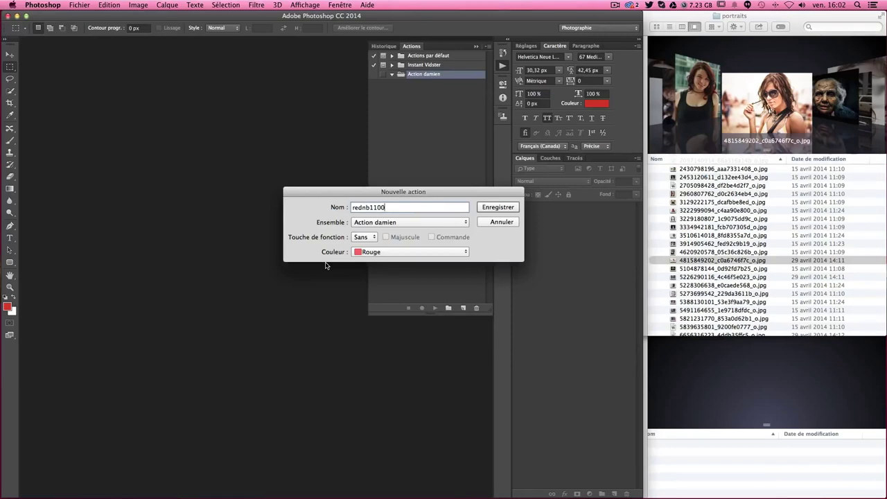
left_click(387, 253)
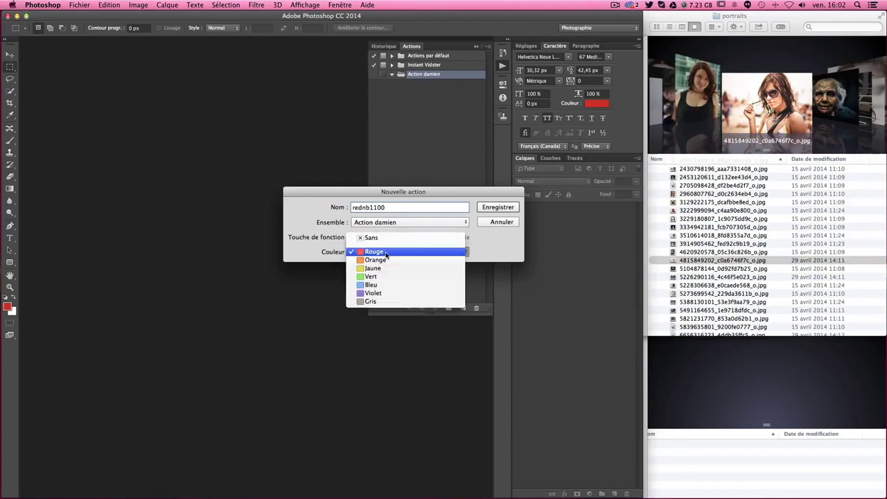
left_click(388, 260)
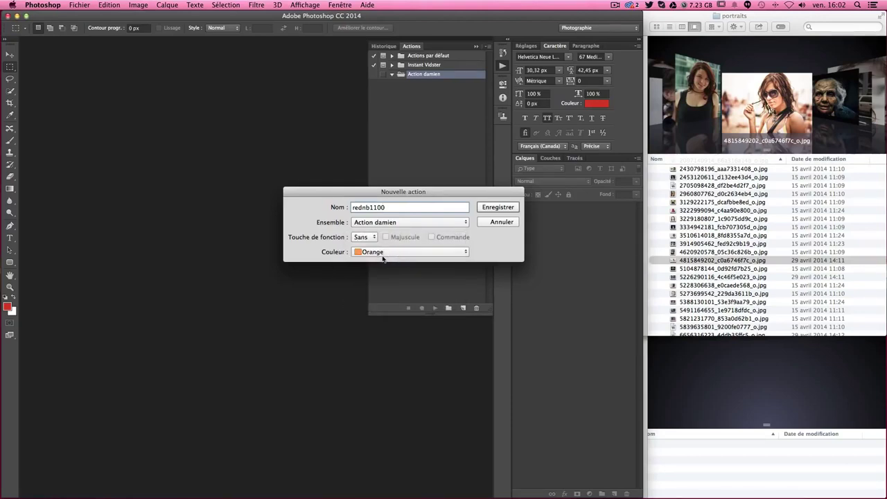
left_click(381, 253)
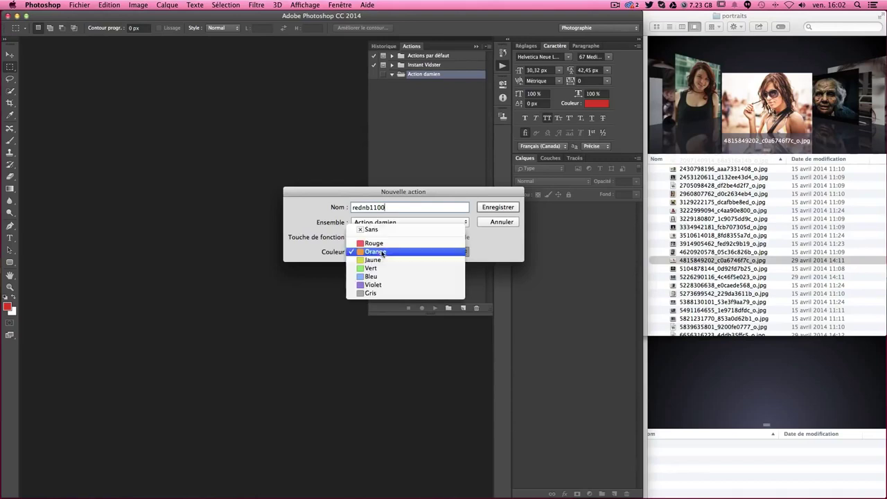
left_click(383, 244)
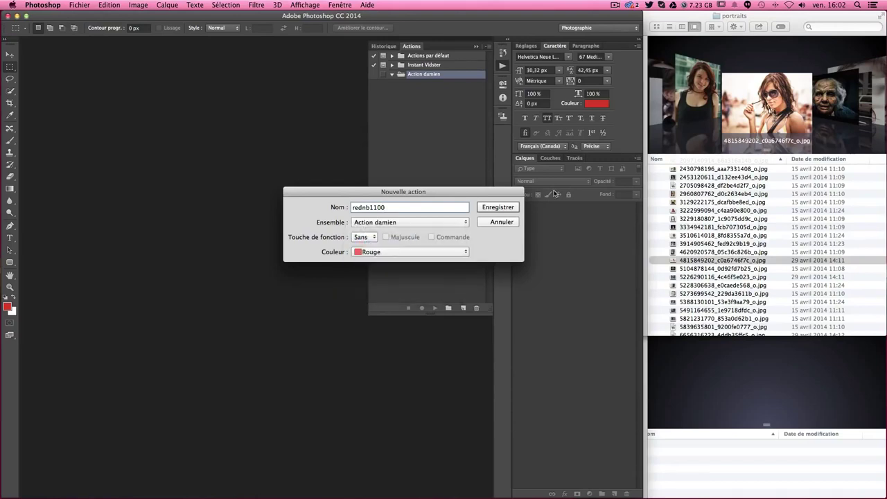
left_click(502, 210)
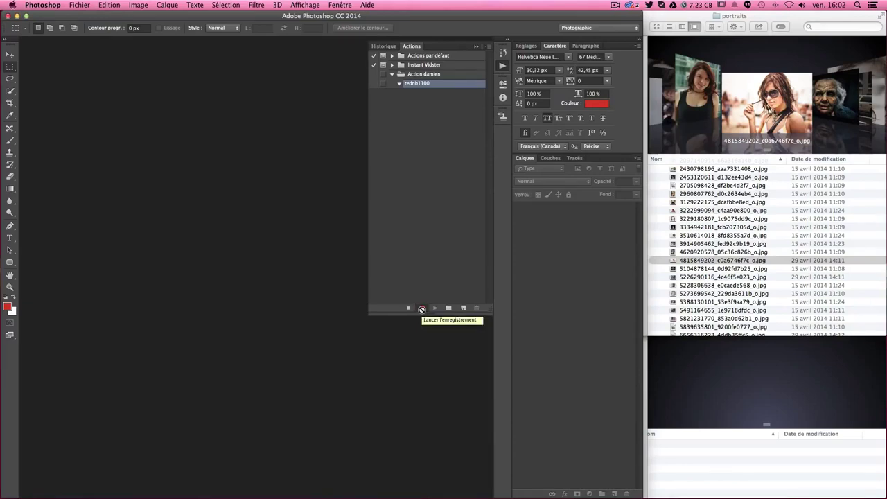
Step: Stop, restart, and stop again the rednb1100 recording
left_click(409, 308)
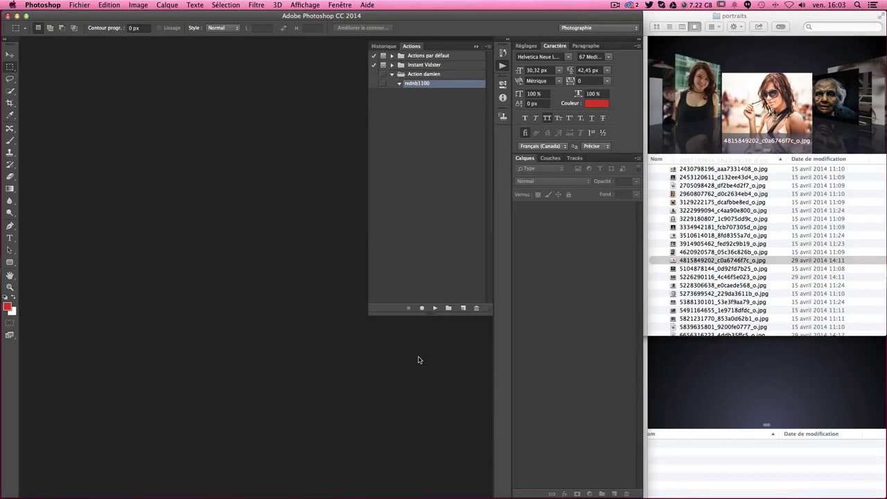
left_click(422, 308)
left_click(408, 308)
left_click(839, 110)
key("Down")
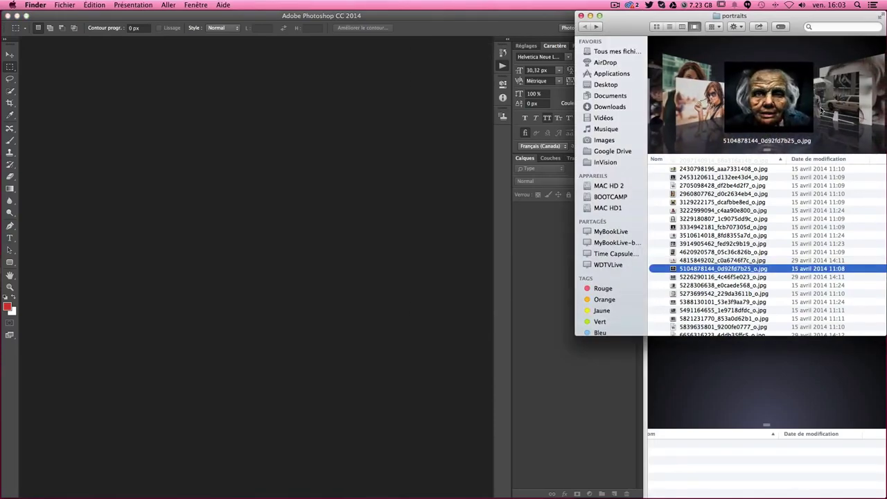
right_click(688, 269)
mouse_move(511, 280)
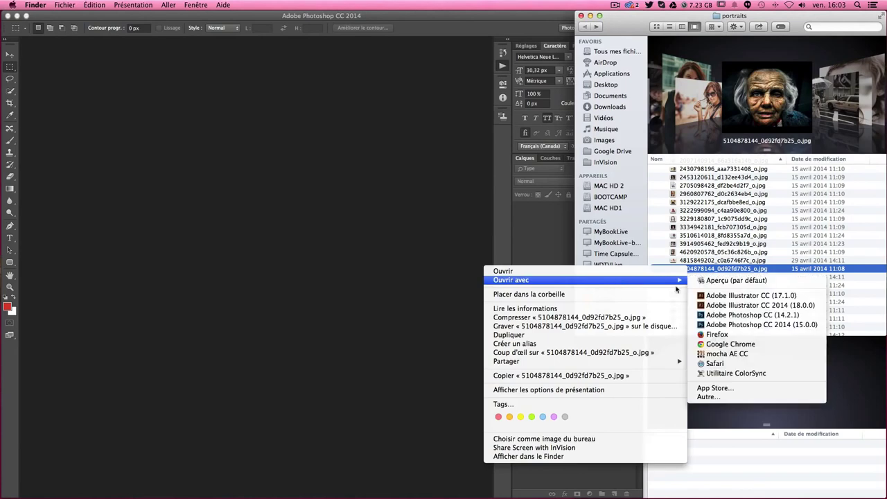
left_click(734, 324)
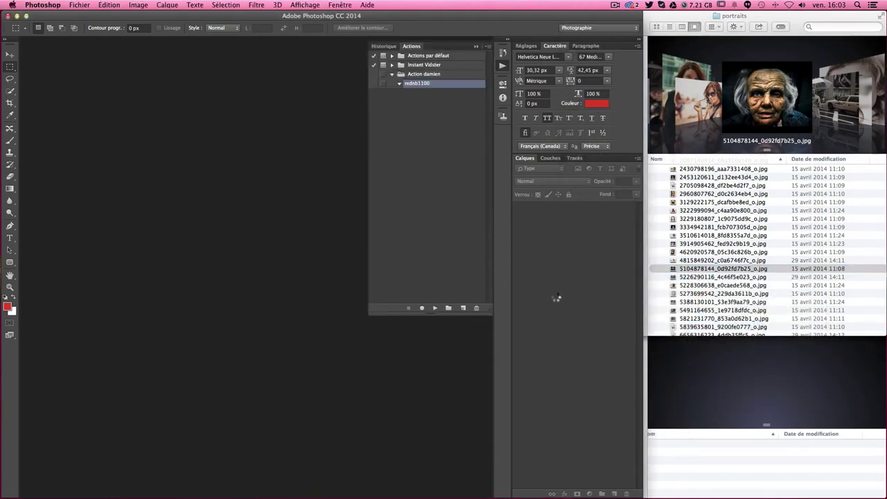
left_click(554, 295)
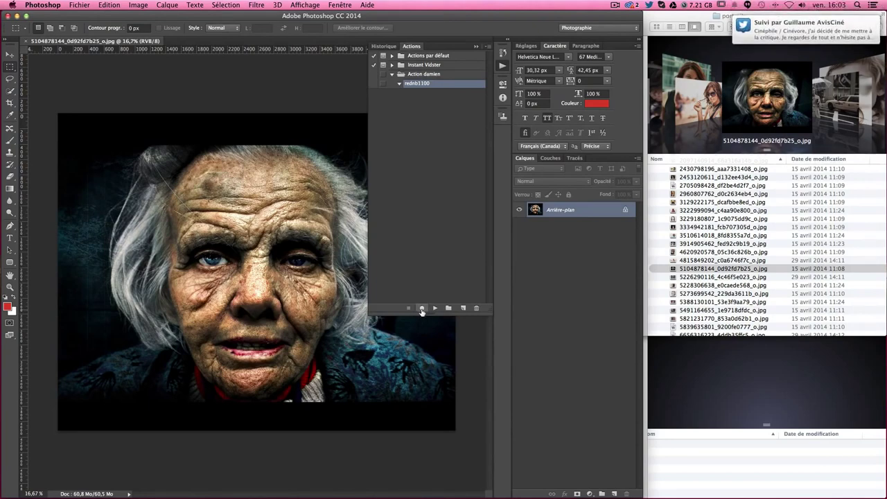
left_click(422, 309)
Step: Resize the portrait from 5164 to 1100 pixels wide and view it at 100%
left_click(138, 6)
mouse_move(148, 30)
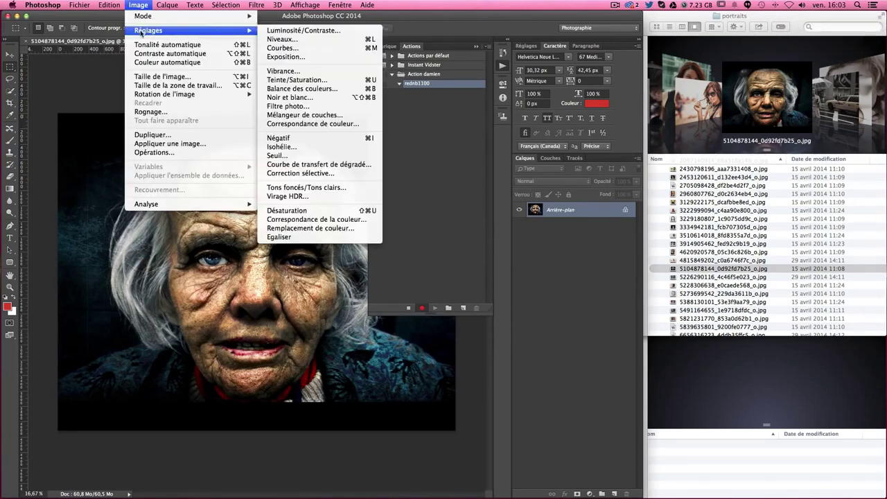
left_click(162, 77)
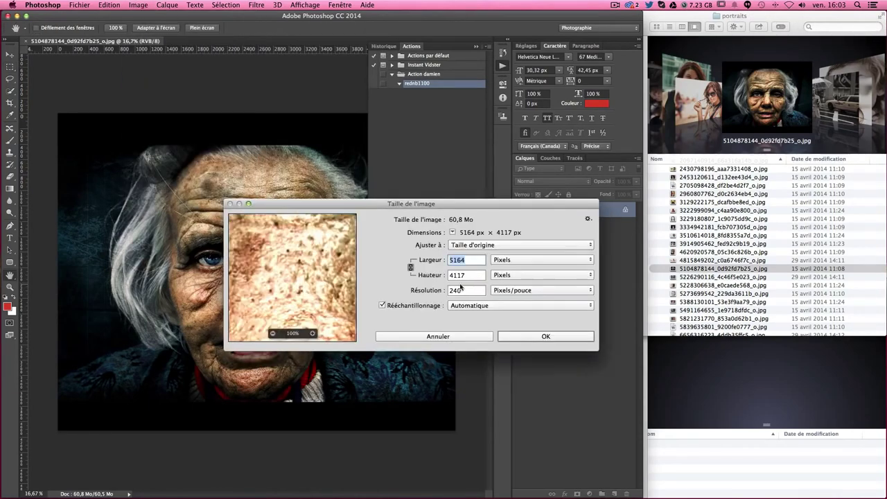
left_click(474, 259)
double_click(475, 259)
type("11")
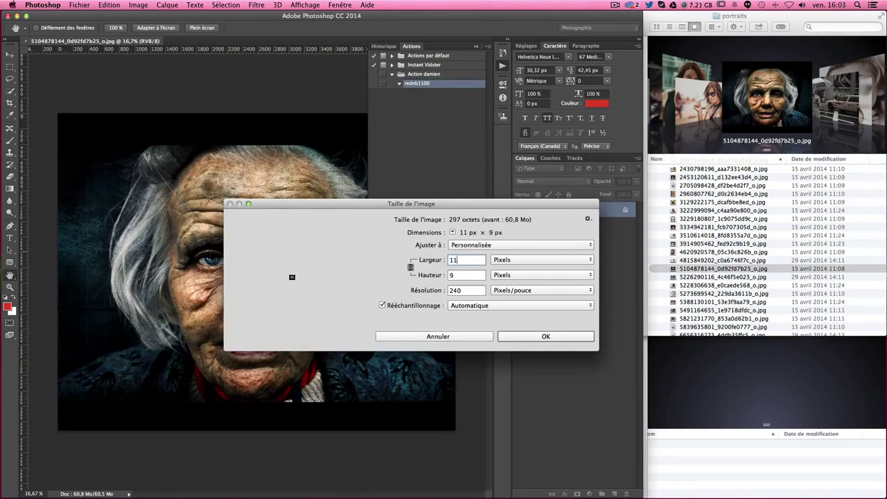
type("00")
key("Return")
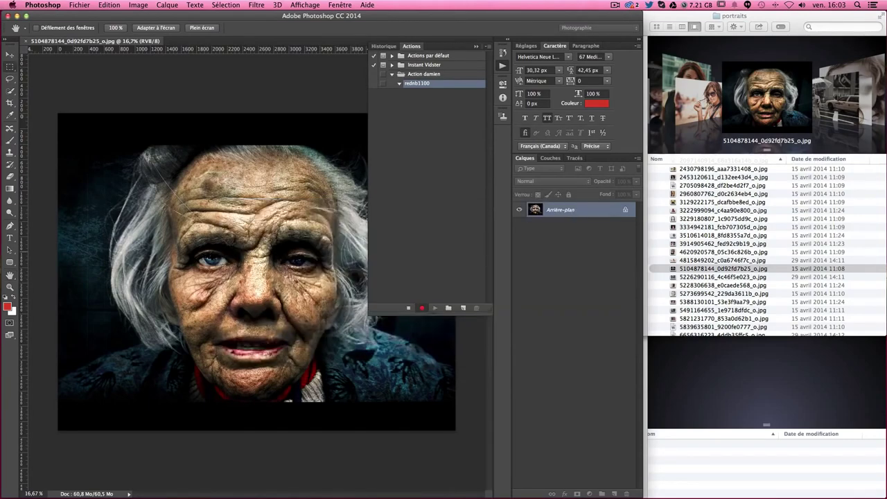
key("super+plus")
key("super+plus")
key("super+plus")
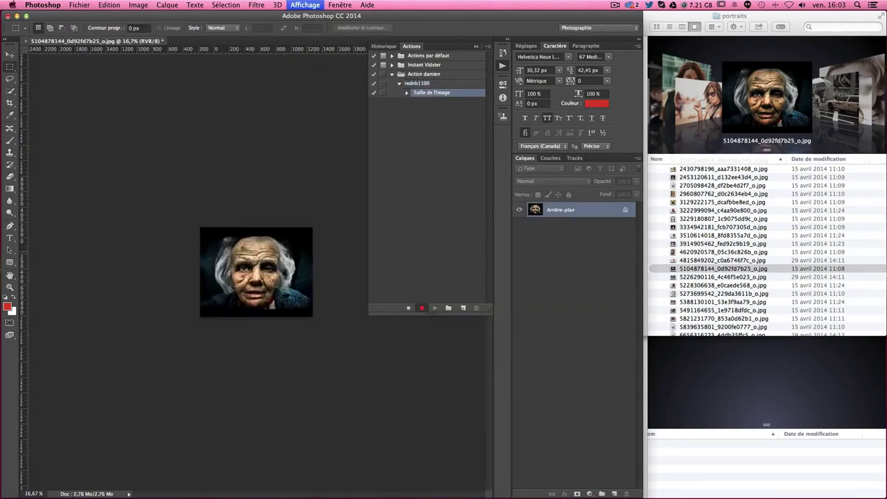
key("super+plus")
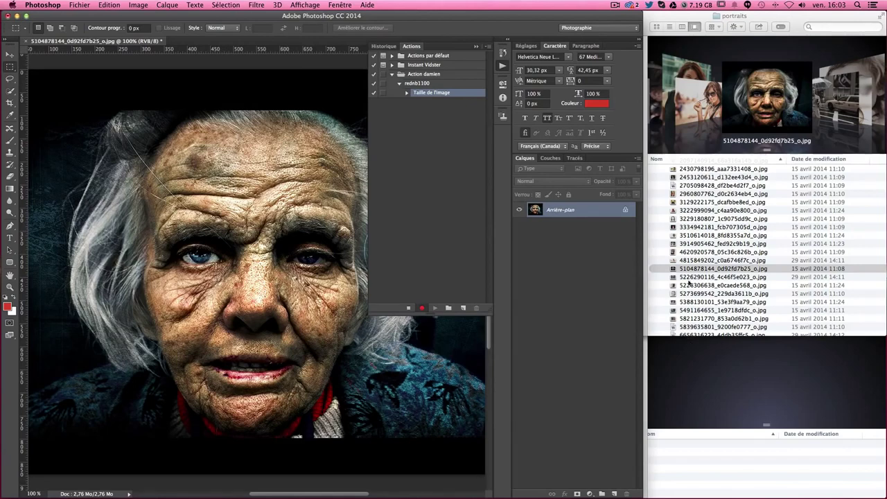
Step: Add a Noir et blanc adjustment layer, then review the recorded Taille de l'image and Noir et blanc steps
left_click(589, 493)
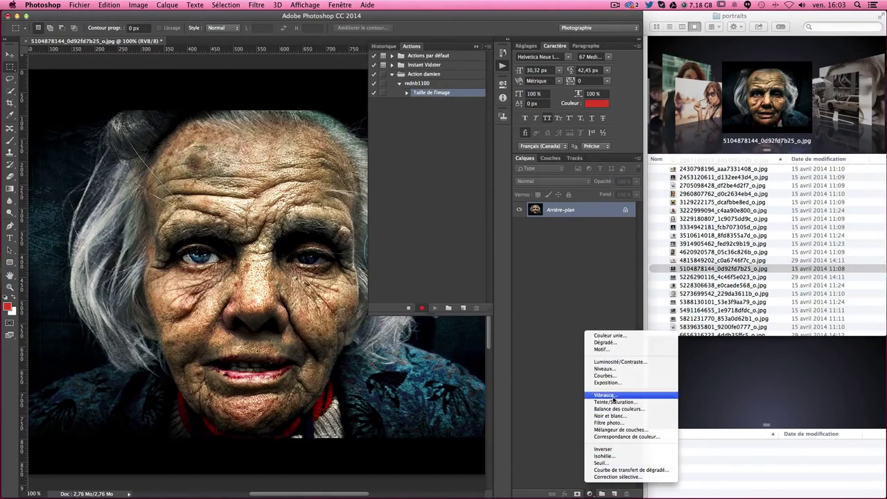
left_click(616, 415)
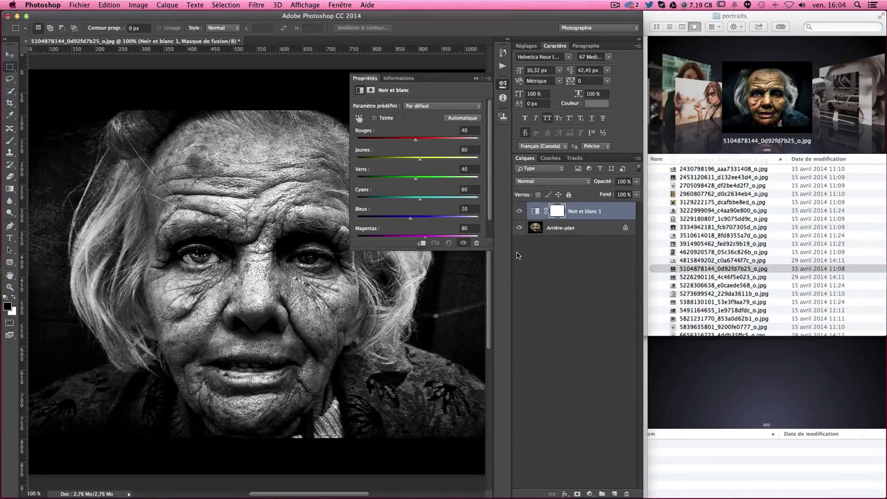
left_click(502, 66)
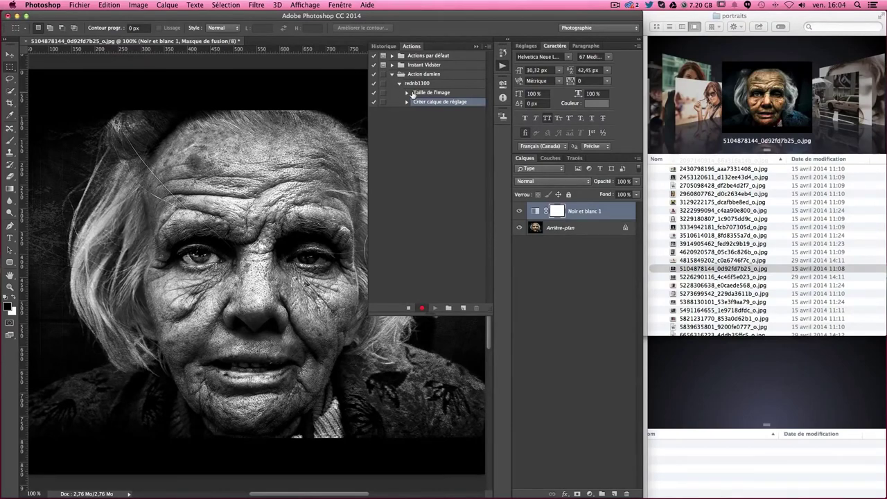
left_click(406, 93)
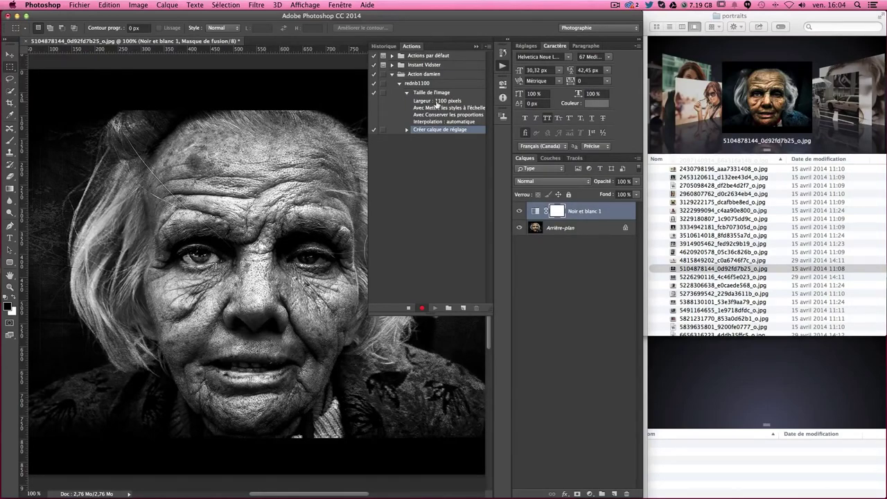
left_click(406, 93)
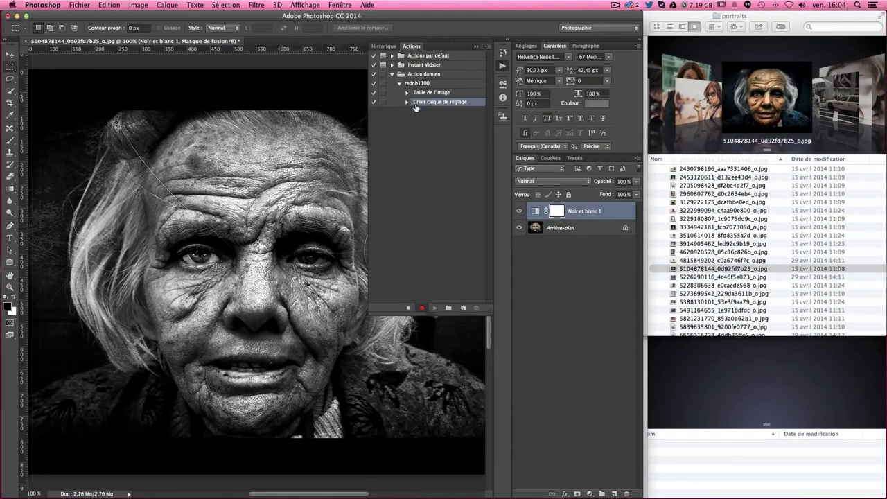
left_click(407, 102)
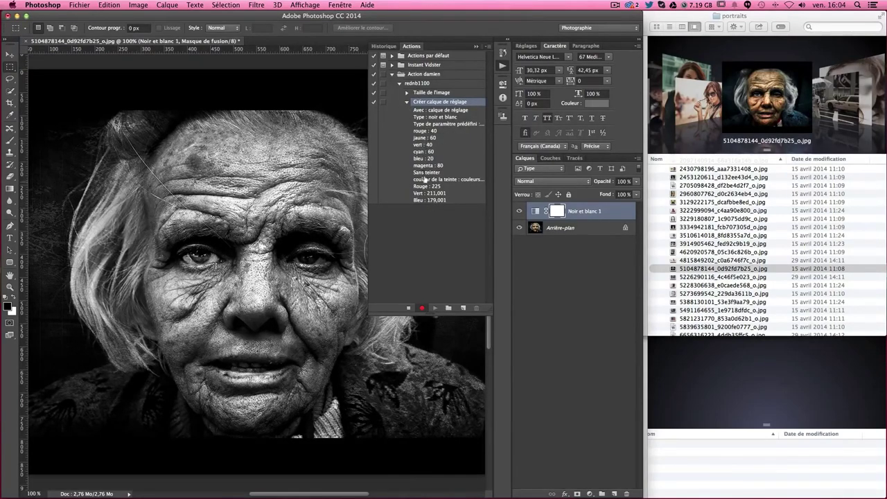
left_click(407, 102)
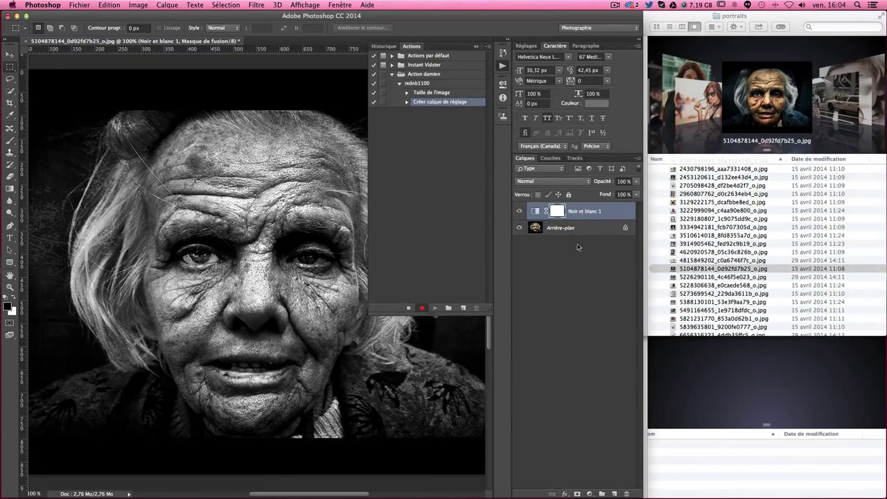
Step: Convert the Arrière-plan background layer into Calque 0
left_click(555, 238)
double_click(589, 232)
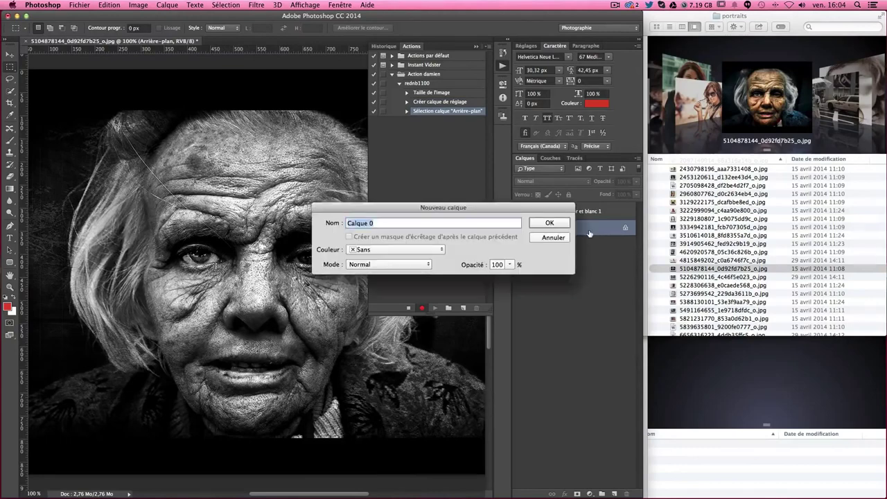
key("Return")
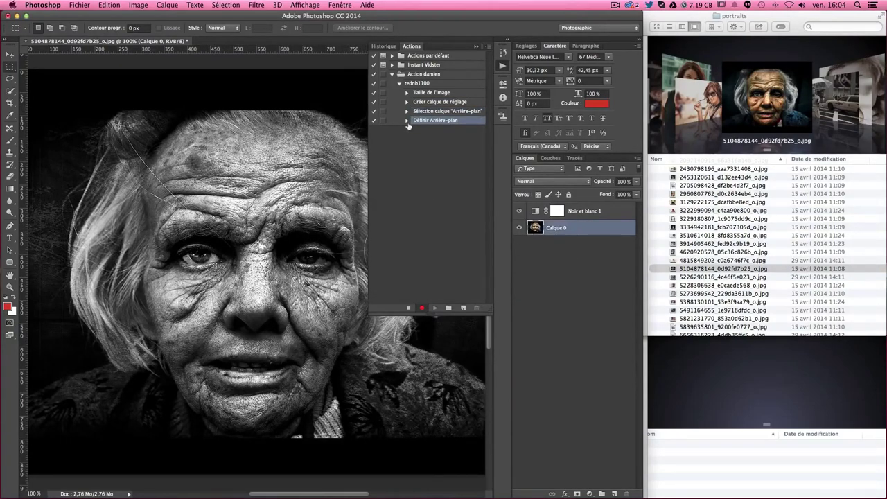
Step: Apply Ajout de bruit with Quantité 8% to the portrait
left_click(257, 5)
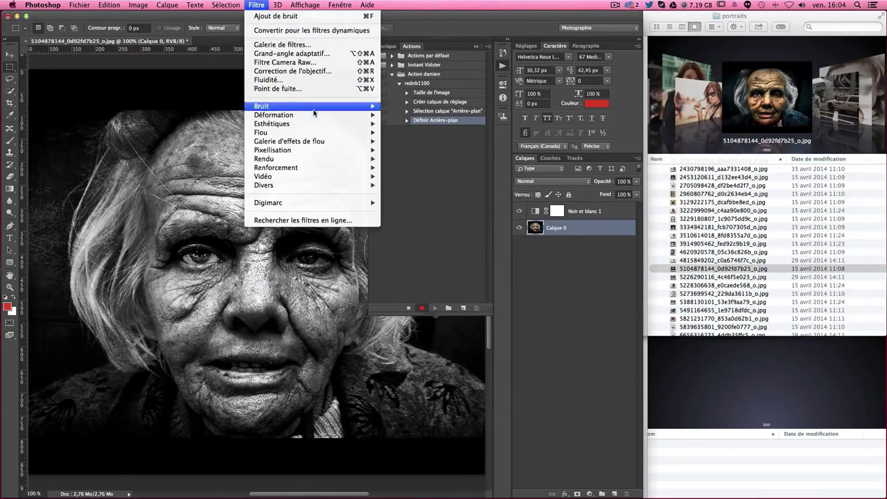
mouse_move(261, 106)
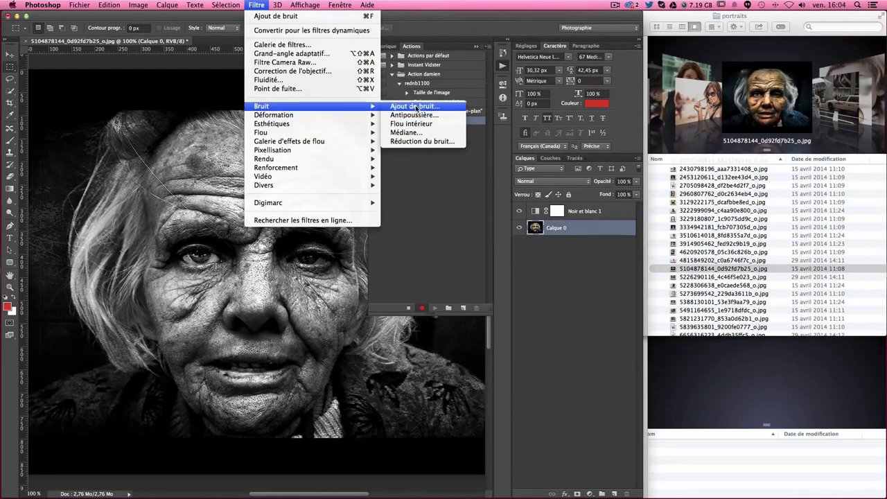
left_click(413, 108)
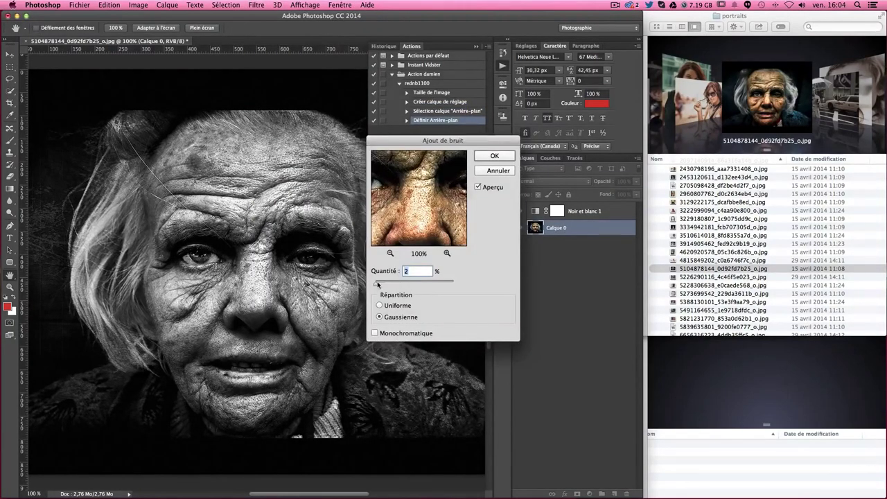
mouse_move(377, 284)
left_mouse_down()
mouse_move(385, 284)
mouse_move(376, 284)
left_mouse_up()
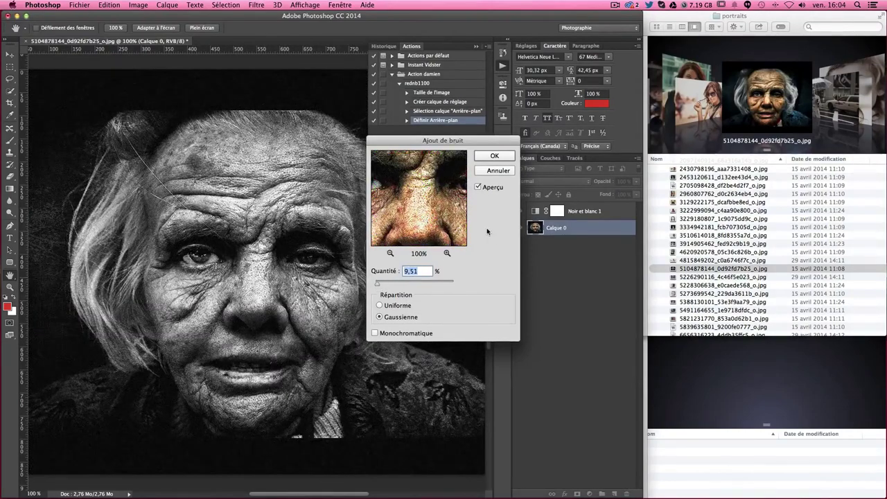
type("8")
left_click(495, 155)
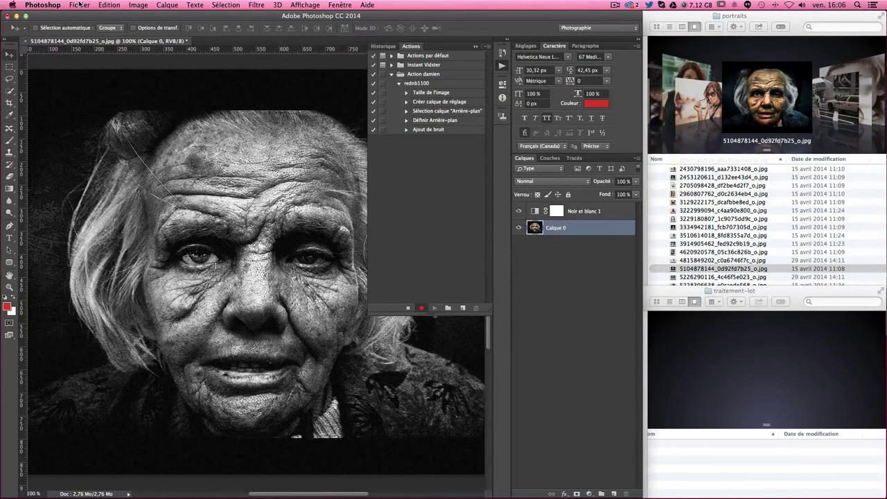
Step: Start Save As and choose the traitement-lot folder on the Desktop as destination
left_click(78, 7)
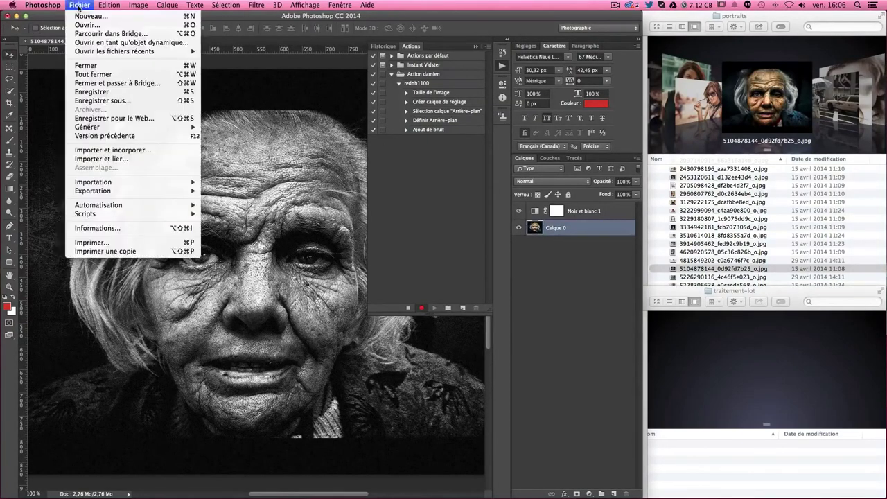
left_click(127, 103)
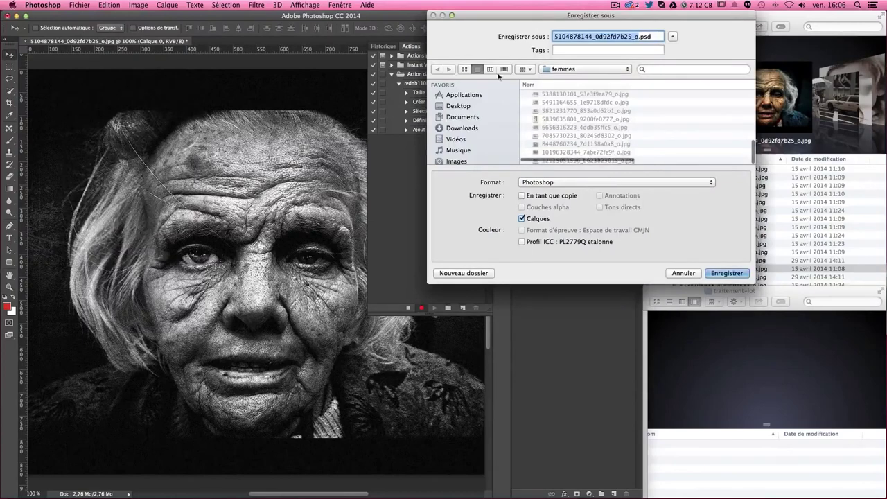
left_click(458, 105)
scroll(582, 135, "down", 5)
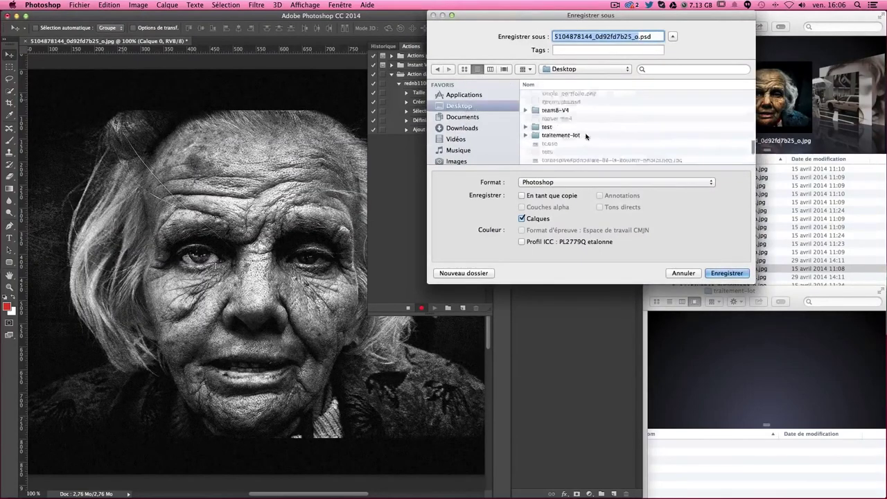
scroll(582, 135, "down", 5)
scroll(575, 136, "down", 3)
double_click(570, 137)
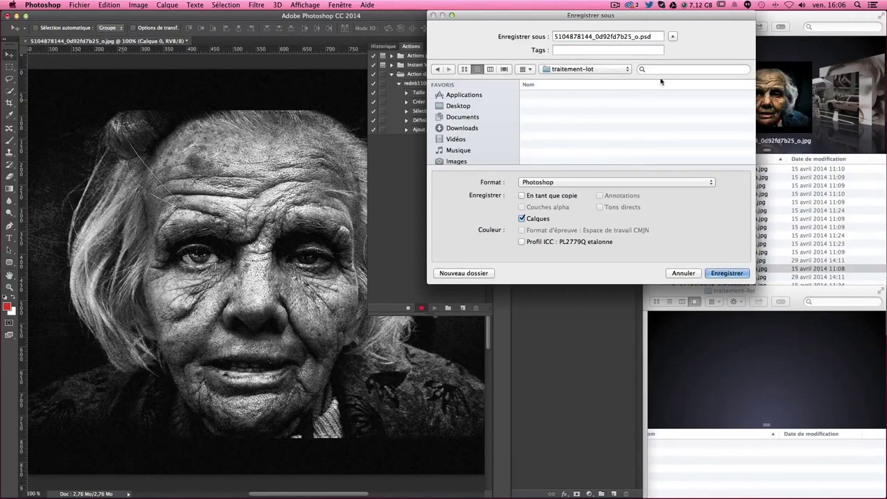
Step: Save the portrait as a JPEG at quality 12, then stop recording rednb1100
left_click(556, 182)
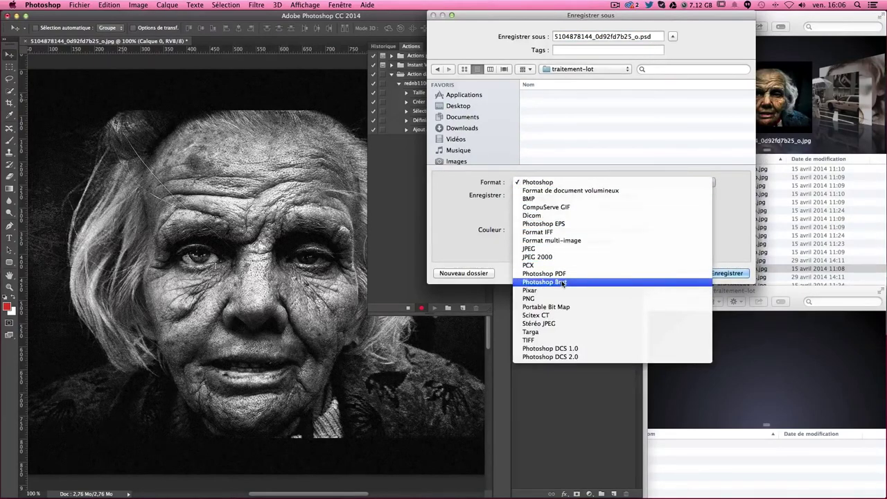
left_click(558, 249)
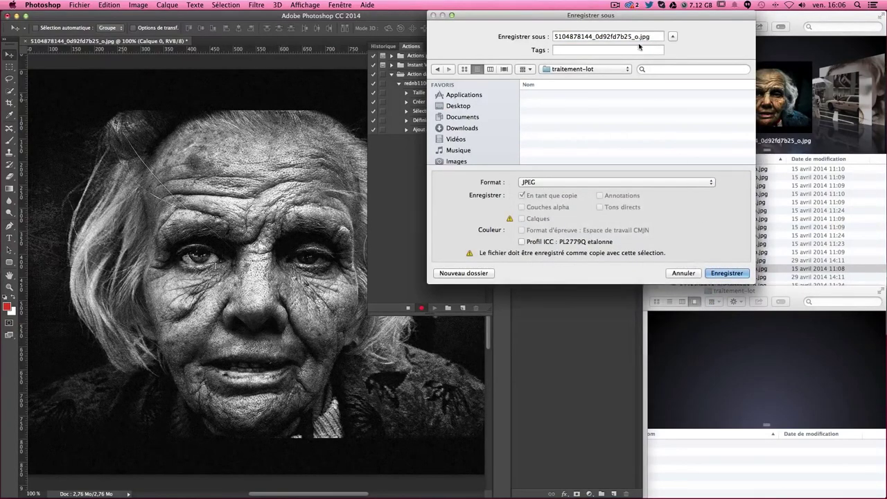
left_click(725, 273)
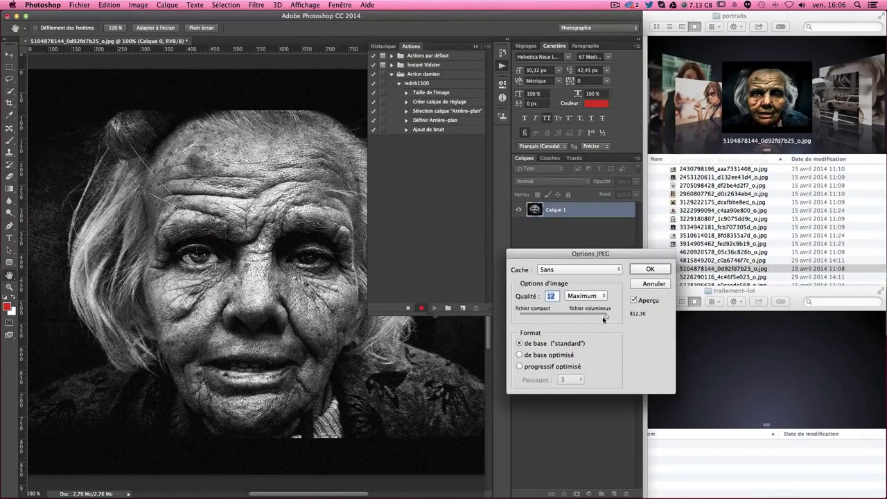
left_click(650, 270)
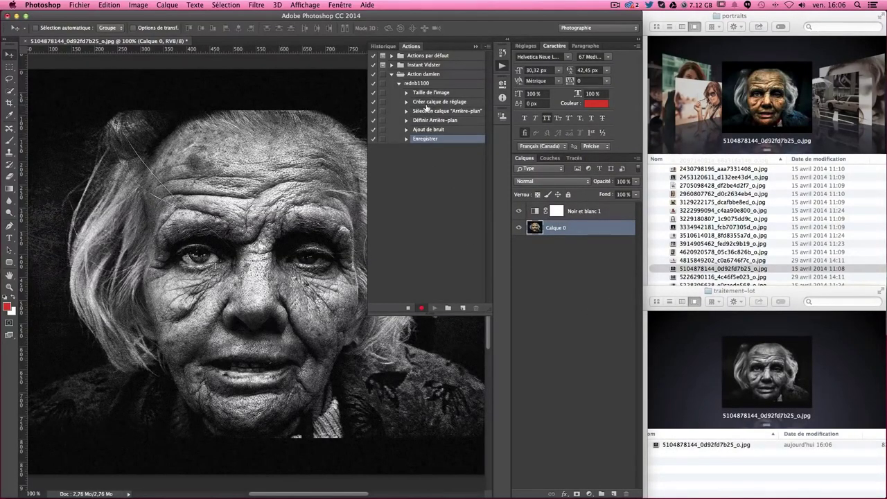
left_click(407, 139)
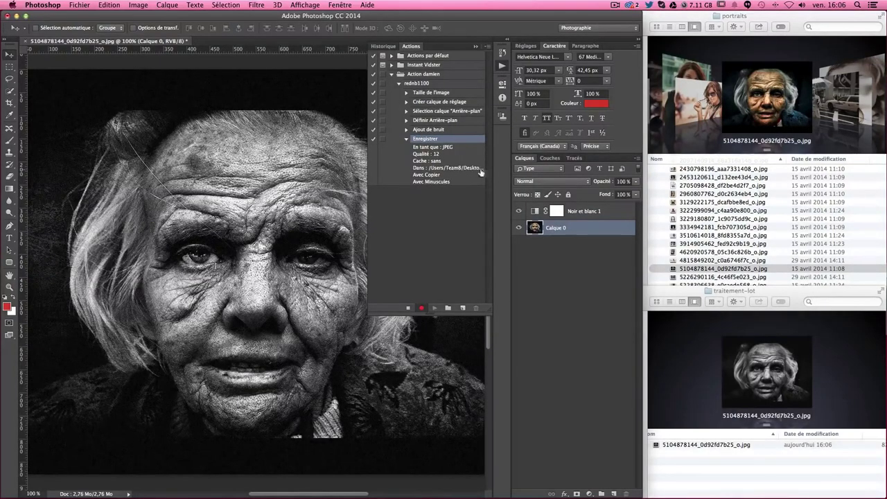
left_click(408, 309)
Step: Trash the test JPEG from traitement-lot and resume recording the rednb1100 action
left_click_drag(669, 445, 642, 477)
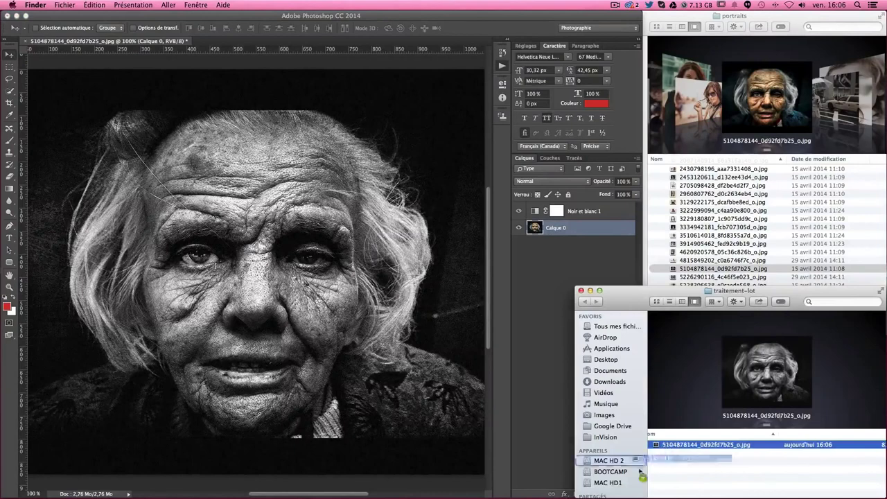
left_click_drag(642, 477, 669, 462)
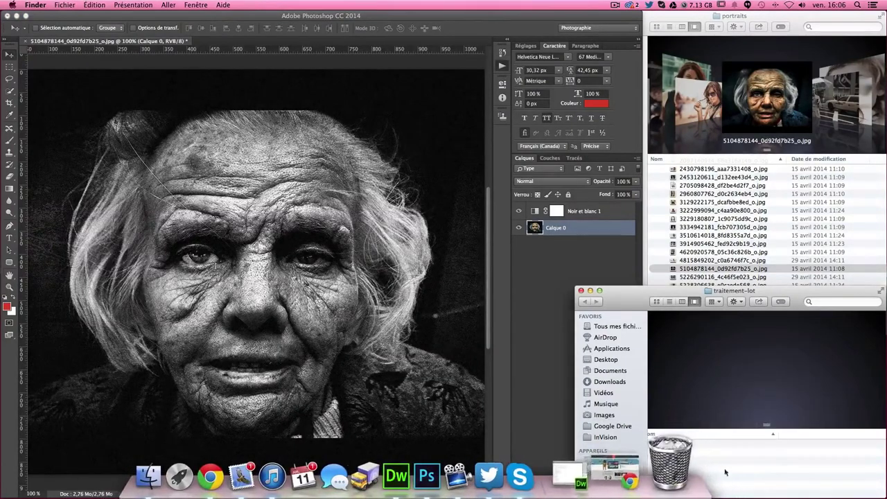
left_click(445, 29)
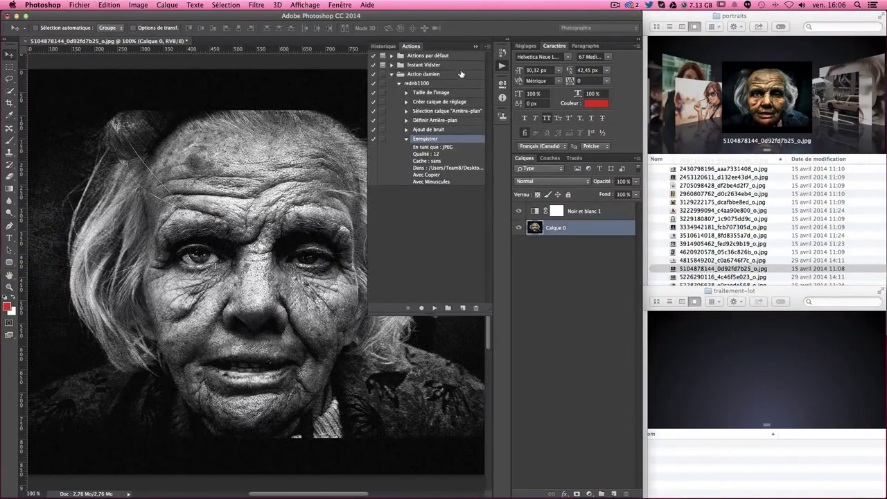
left_click(406, 138)
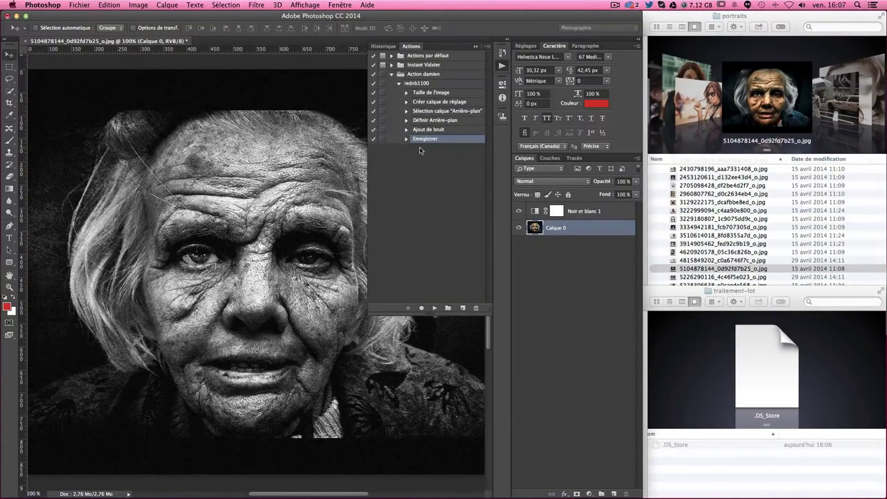
left_click(421, 308)
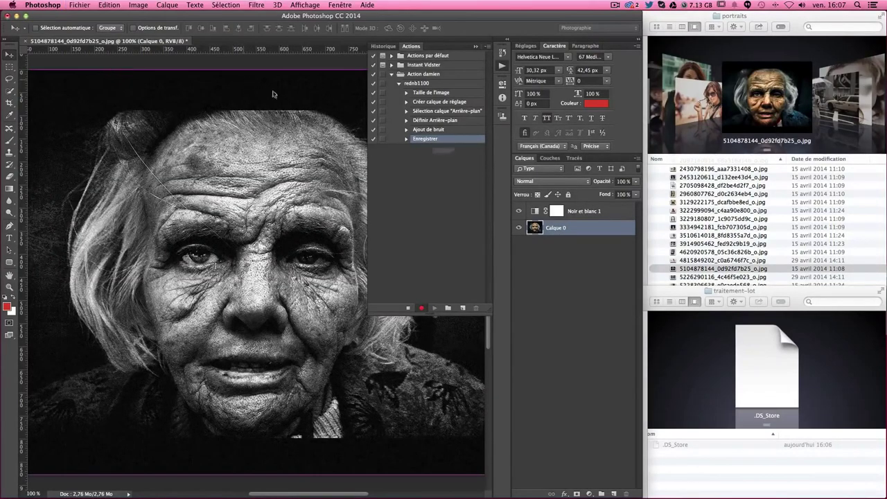
Step: Record closing the document without saving as the action's final step, then stop recording
key("super+q")
left_click(387, 172)
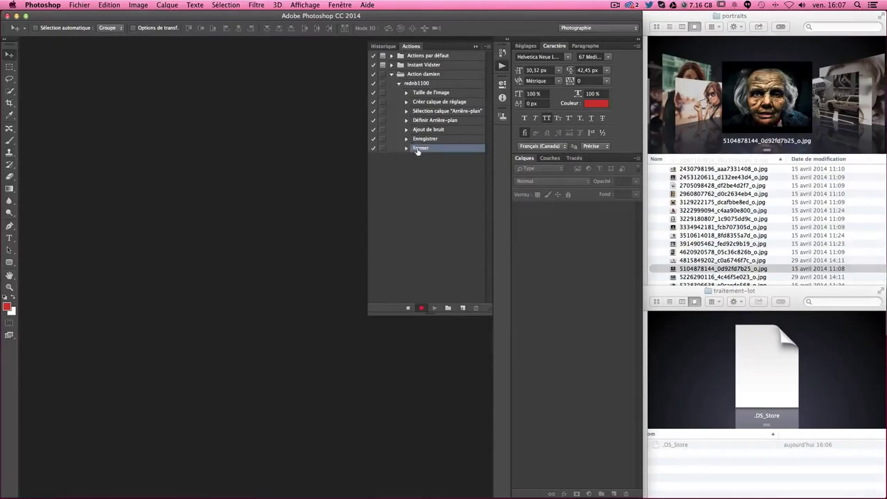
left_click(409, 308)
left_click(711, 175)
left_click_drag(711, 175, 318, 159)
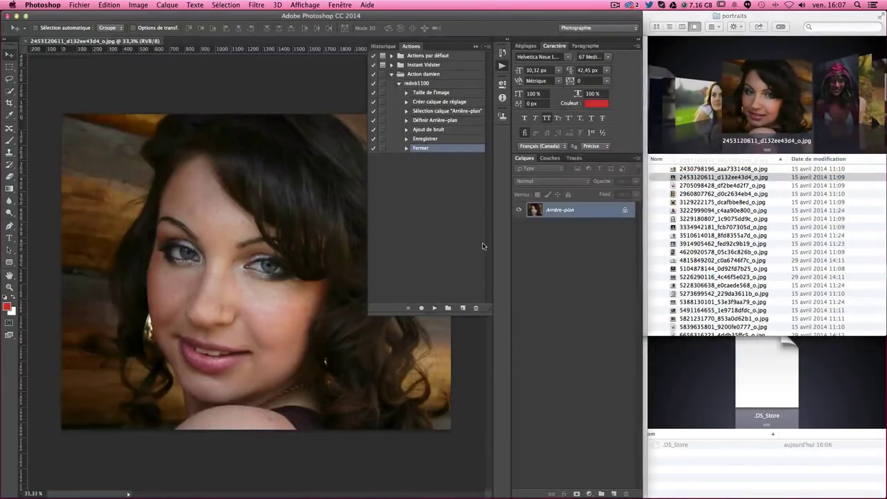
double_click(411, 83)
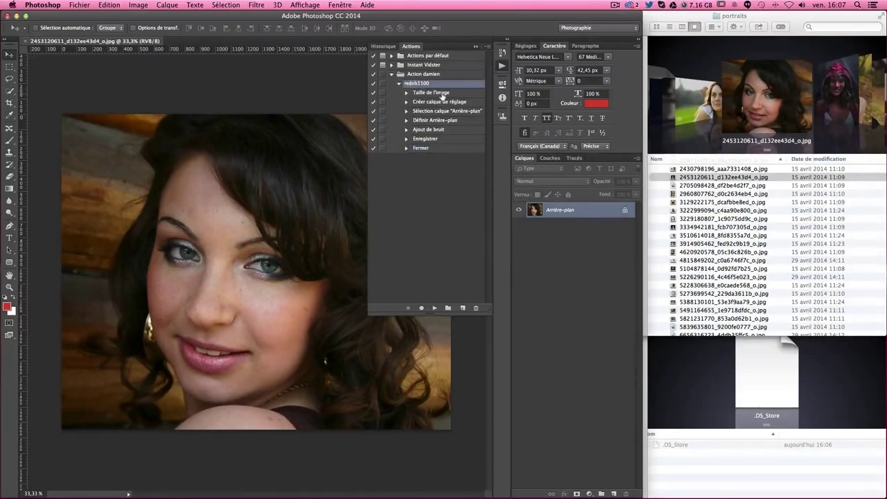
left_click(399, 84)
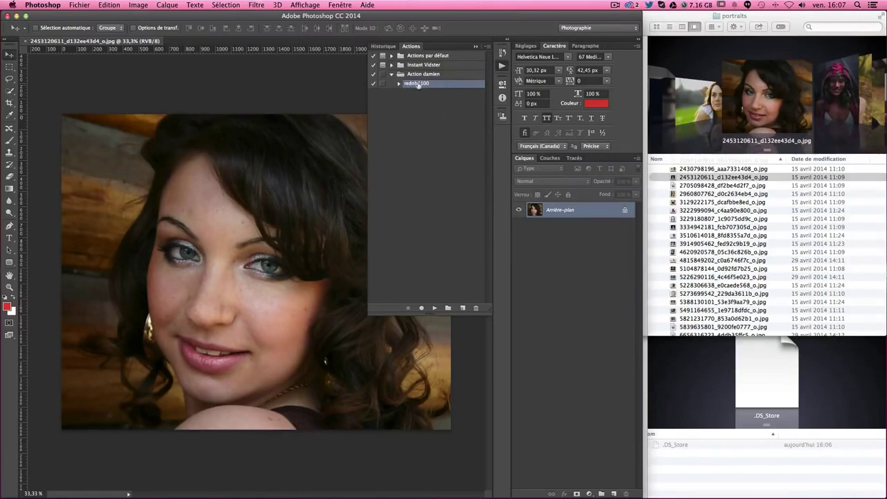
left_click(435, 307)
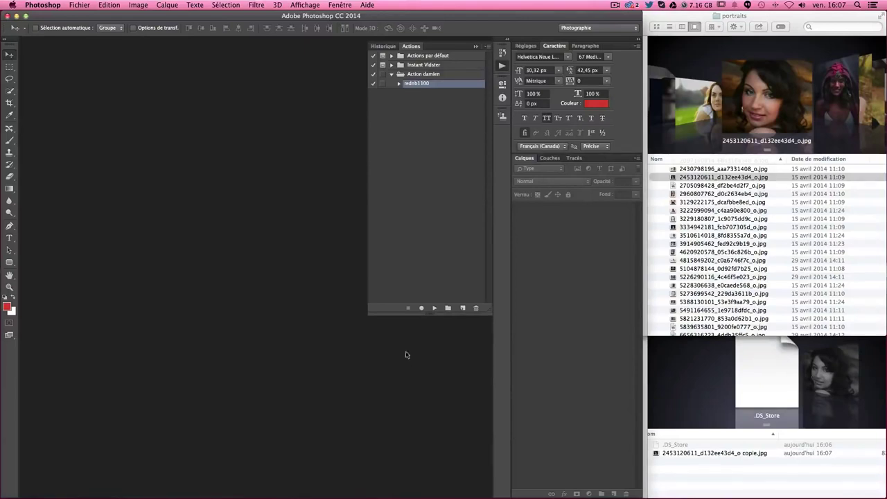
left_click(400, 83)
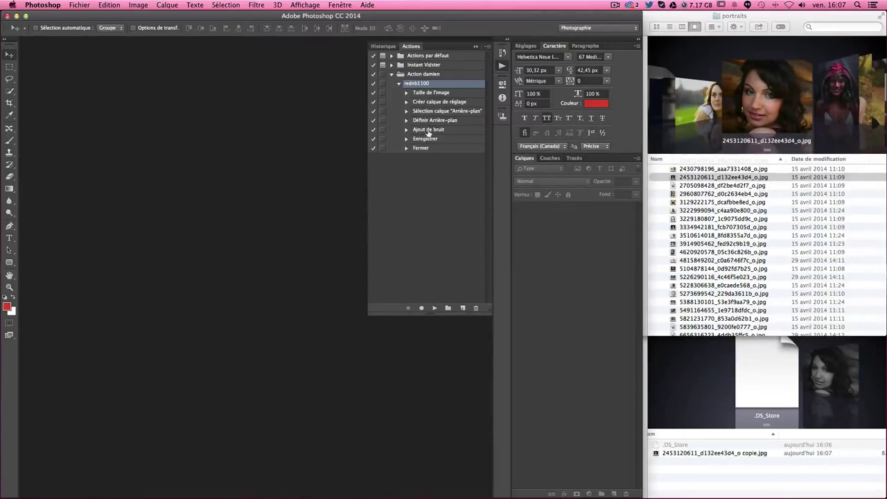
left_click(708, 465)
left_click(714, 452)
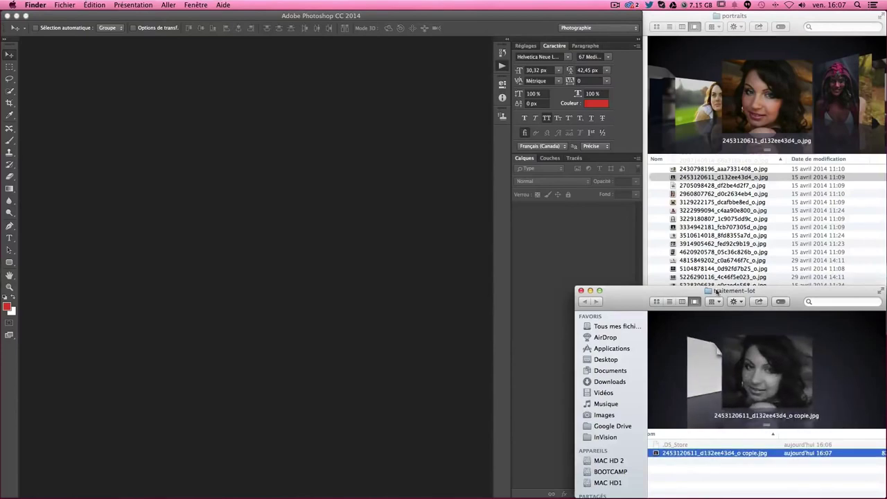
double_click(671, 453)
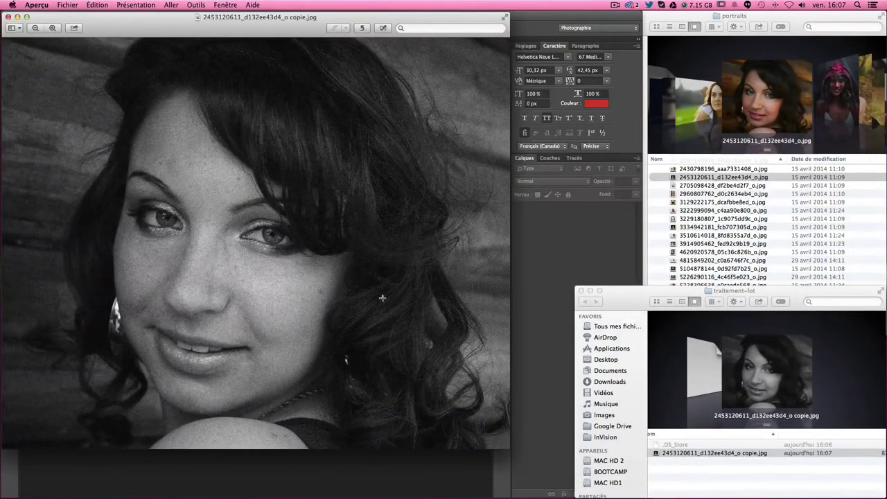
left_click(9, 17)
left_click_drag(713, 452, 693, 472)
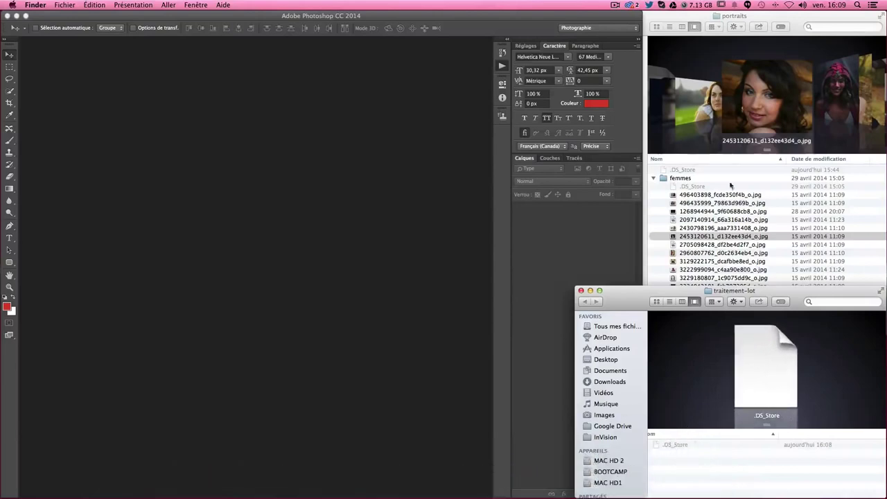
Step: Collapse the femmes folder in the portraits window and return to Photoshop
left_click(693, 182)
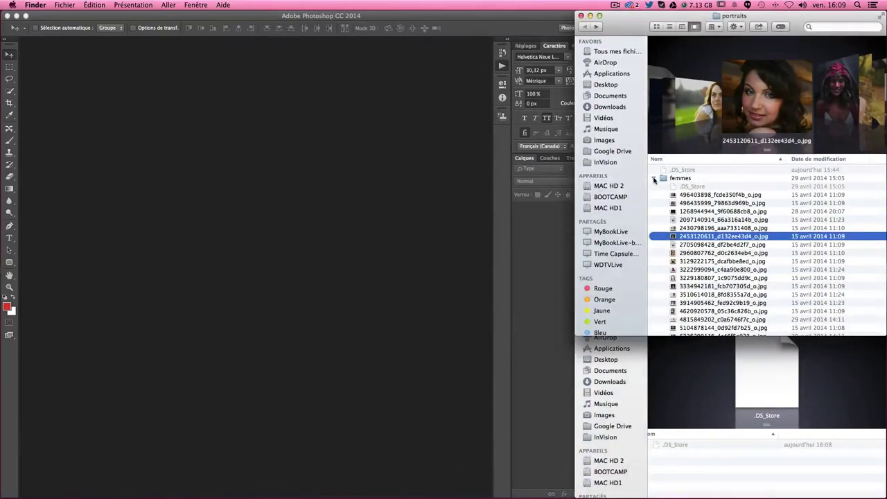
left_click(655, 180)
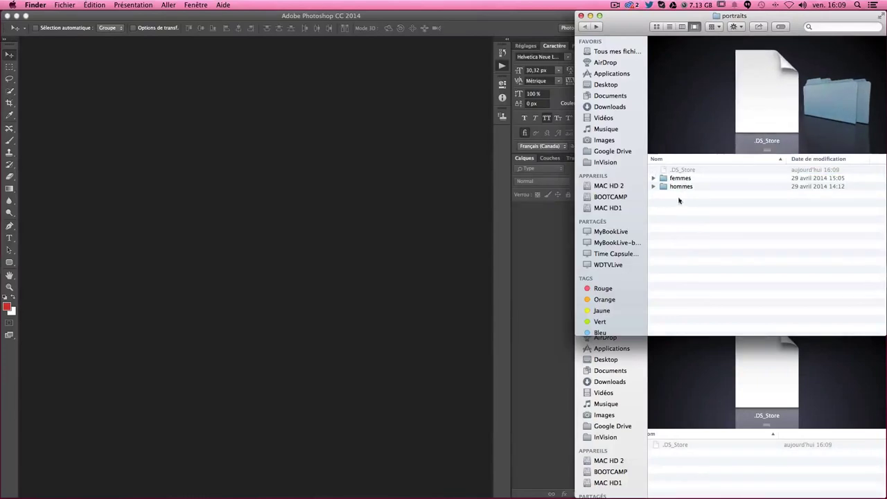
left_click(699, 440)
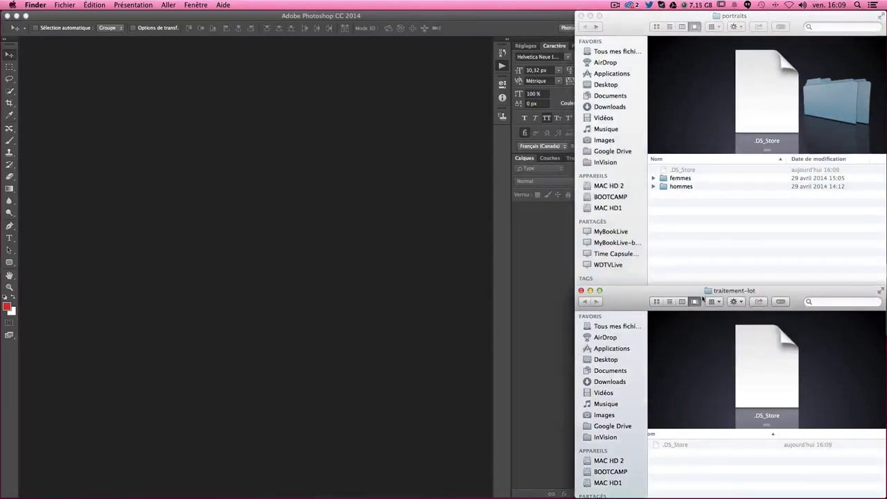
left_click(716, 237)
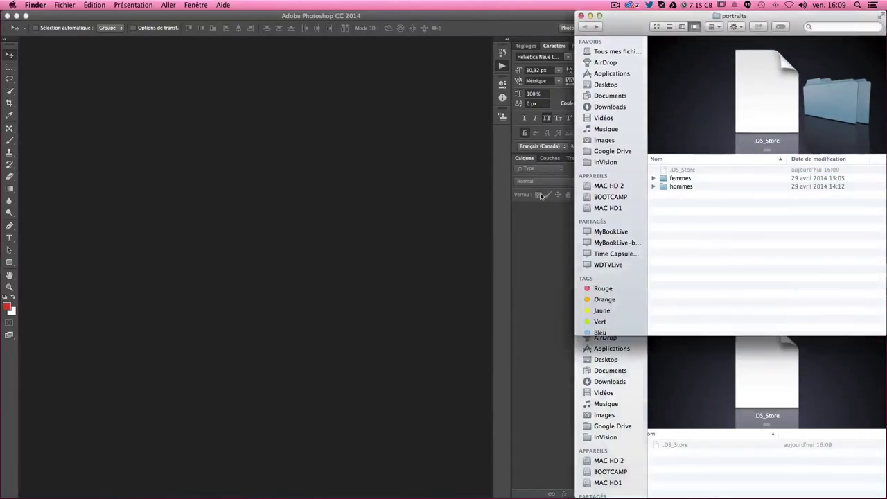
left_click(104, 86)
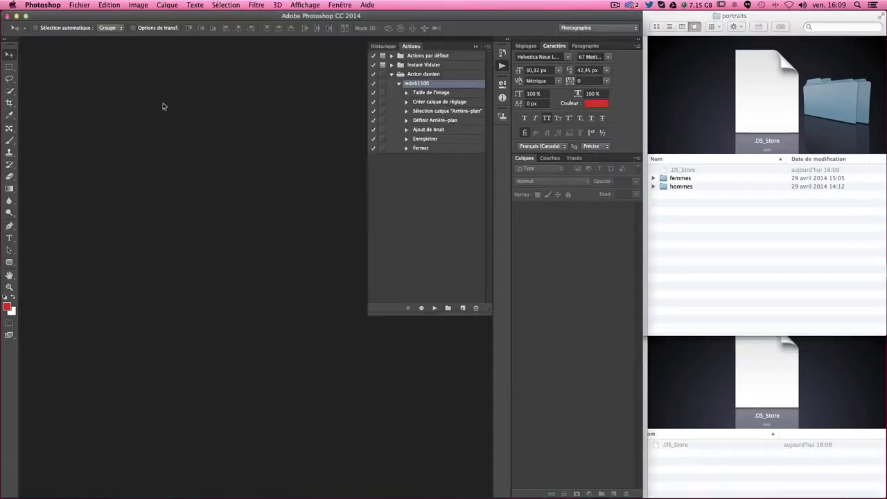
Step: Open Traitement par lots and set it to run rednb1100 from the Action damien set
left_click(43, 6)
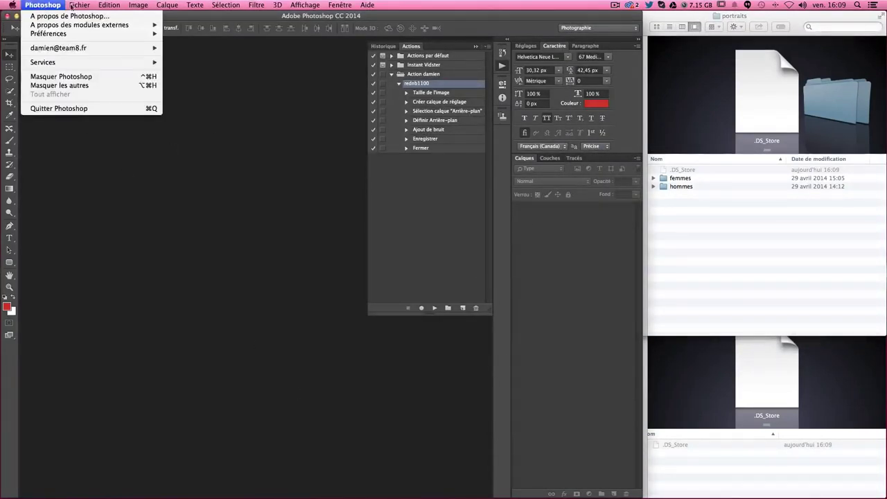
mouse_move(99, 205)
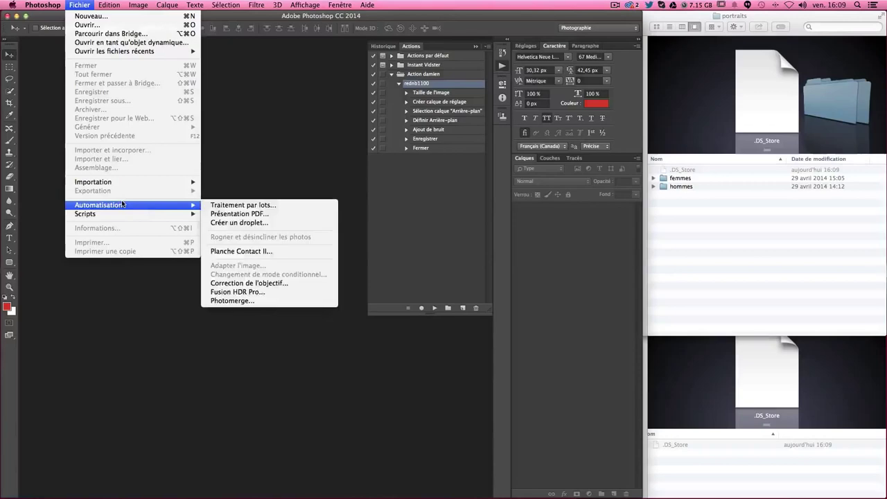
left_click(229, 207)
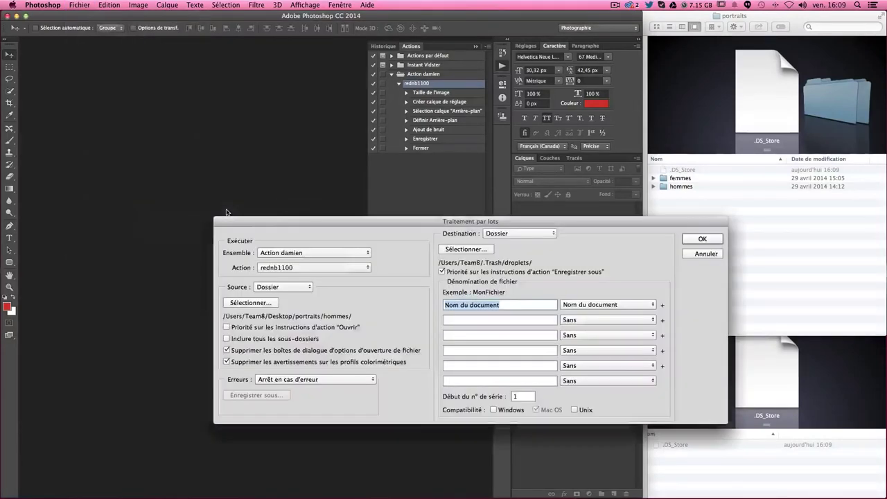
left_click_drag(362, 218, 260, 86)
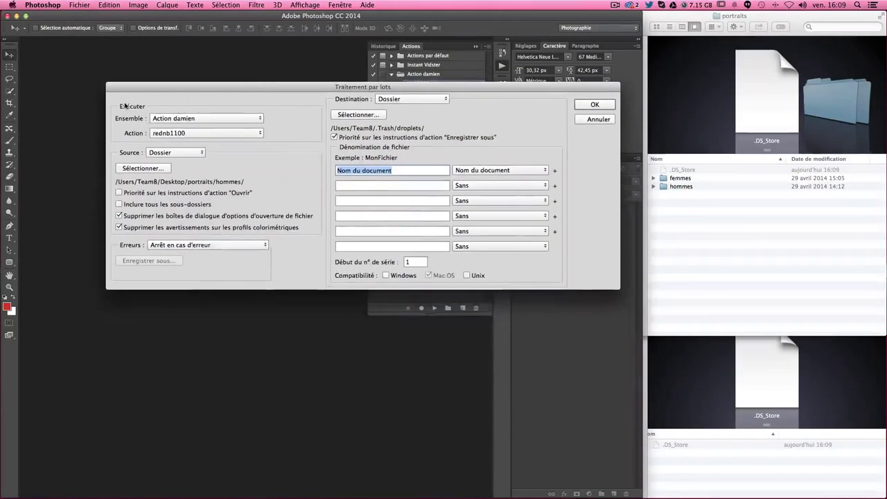
left_click(206, 119)
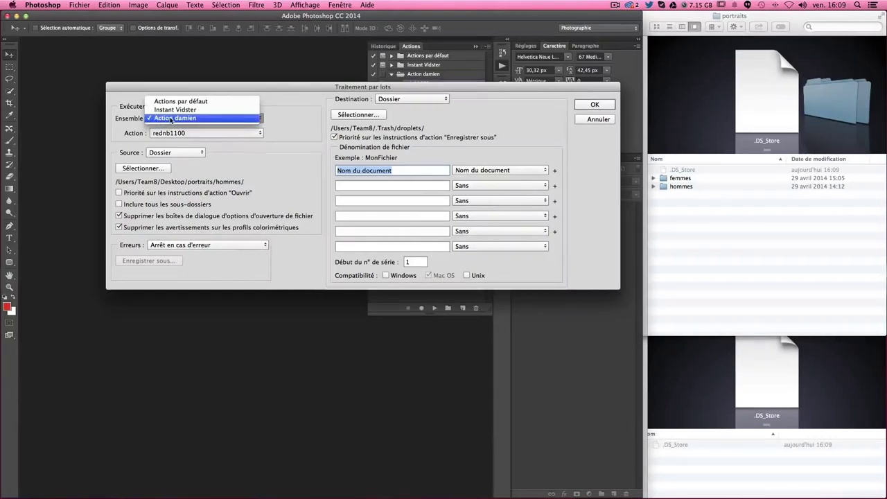
left_click(172, 118)
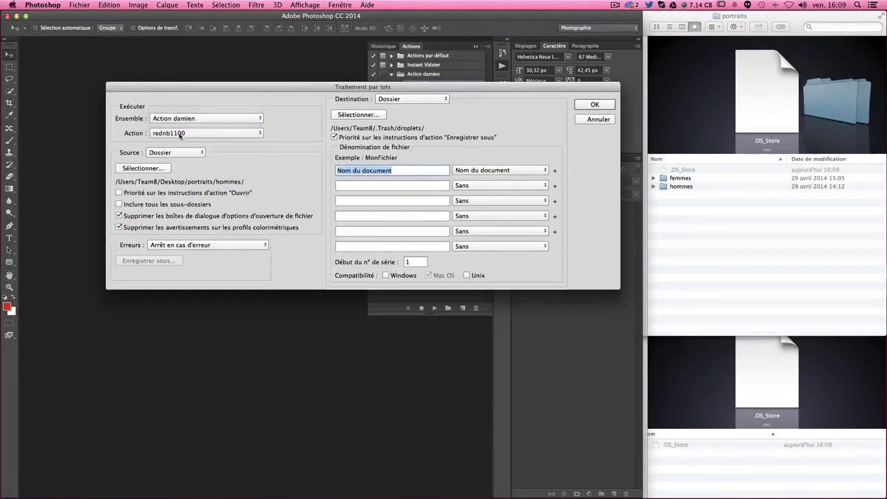
left_click(179, 134)
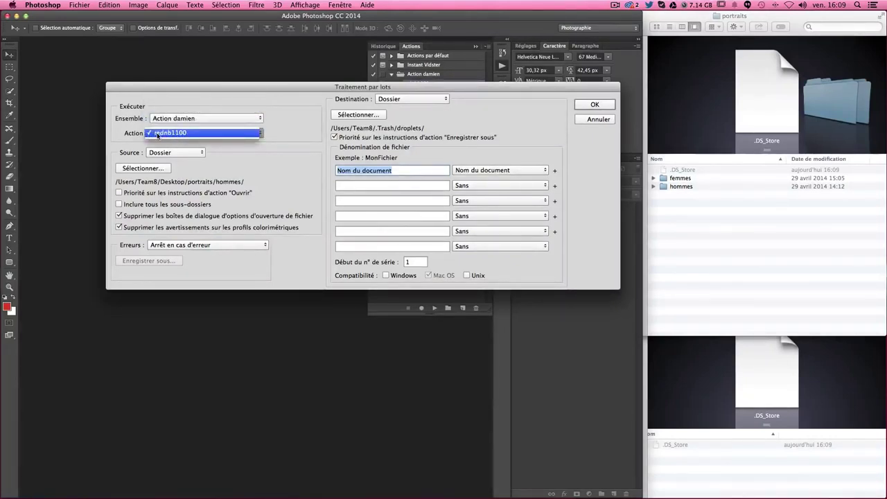
left_click(187, 134)
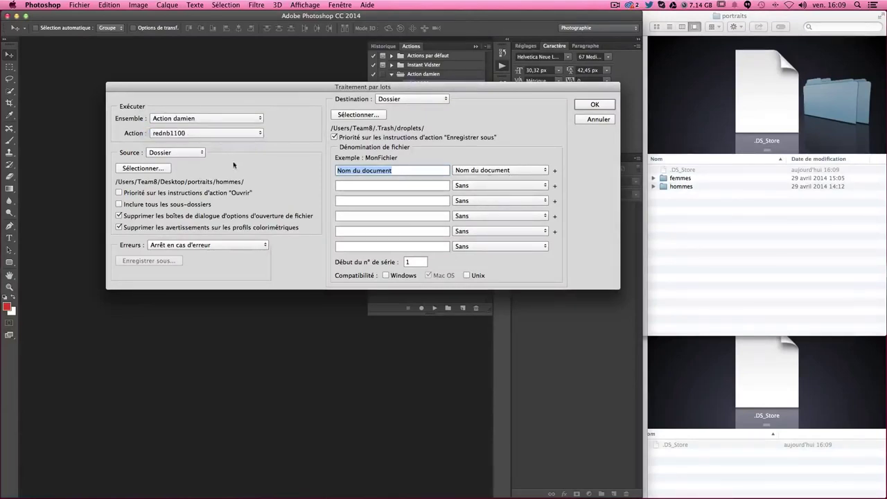
Step: Set the batch source to Dossier and bring up the source-folder chooser
left_click(169, 155)
left_click(170, 153)
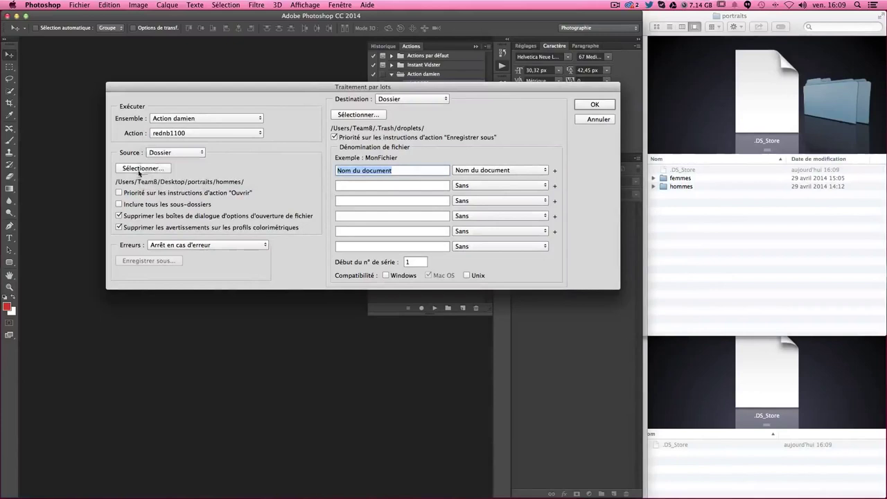
left_click(176, 152)
left_click(177, 152)
left_click(143, 169)
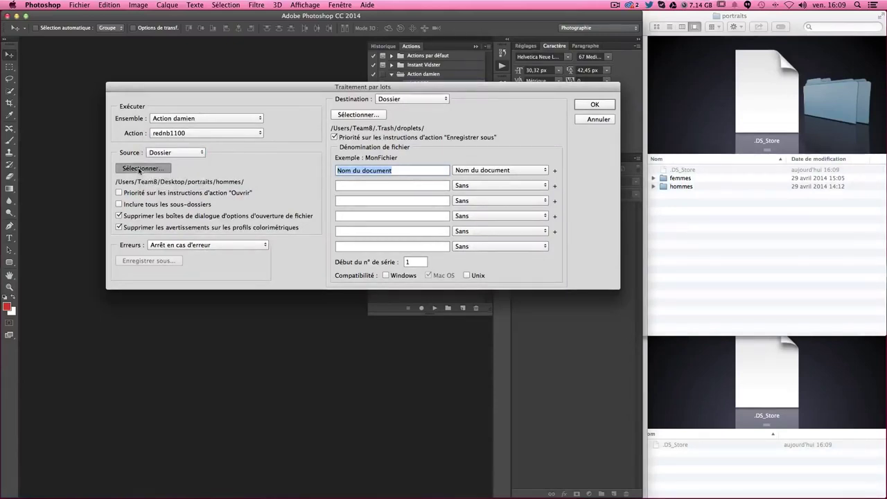
Step: Choose the Desktop portraits folder as the batch source, including all subfolders
left_click(472, 29)
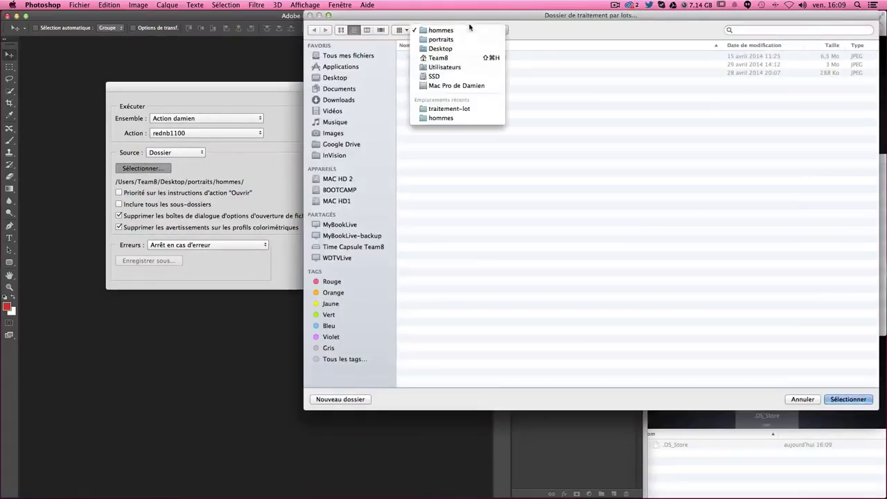
left_click(461, 40)
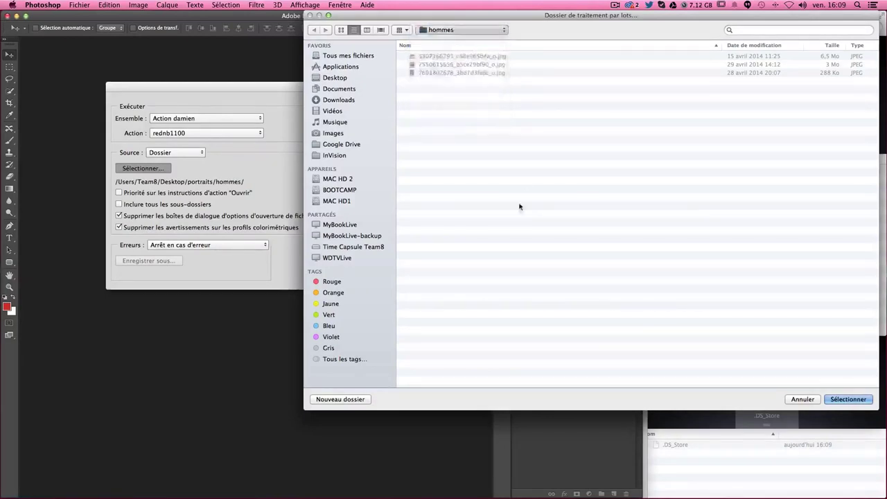
left_click(847, 399)
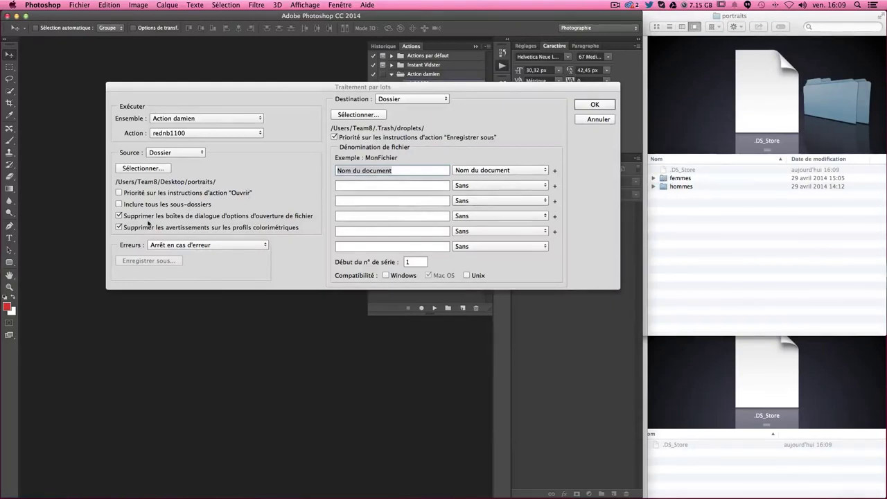
left_click(119, 204)
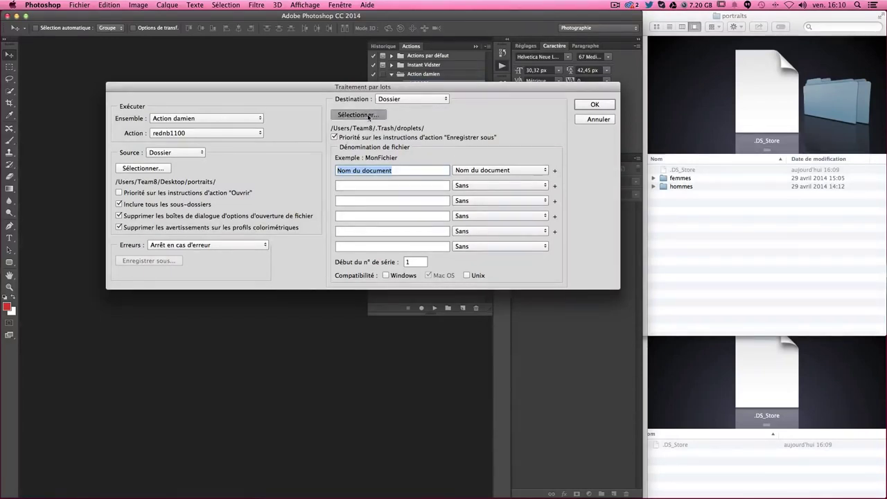
Step: Set the batch destination folder to Desktop/traitement-lot
left_click(359, 115)
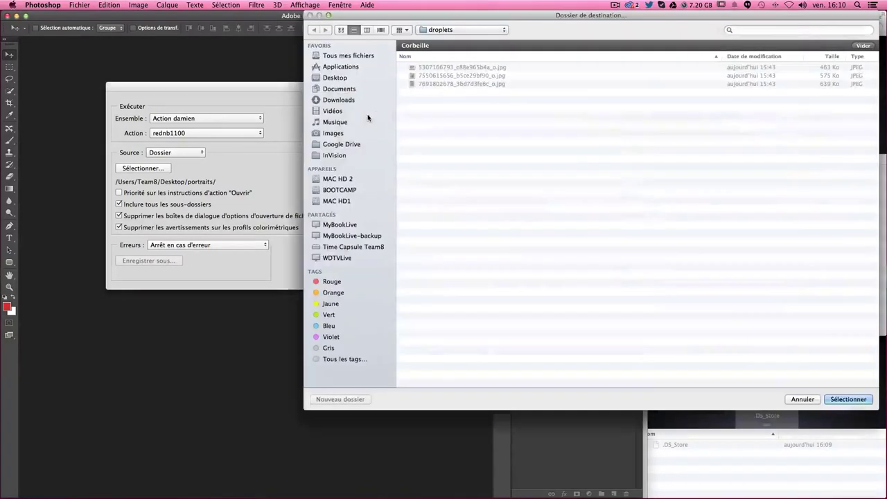
left_click(336, 78)
scroll(490, 217, "down", 5)
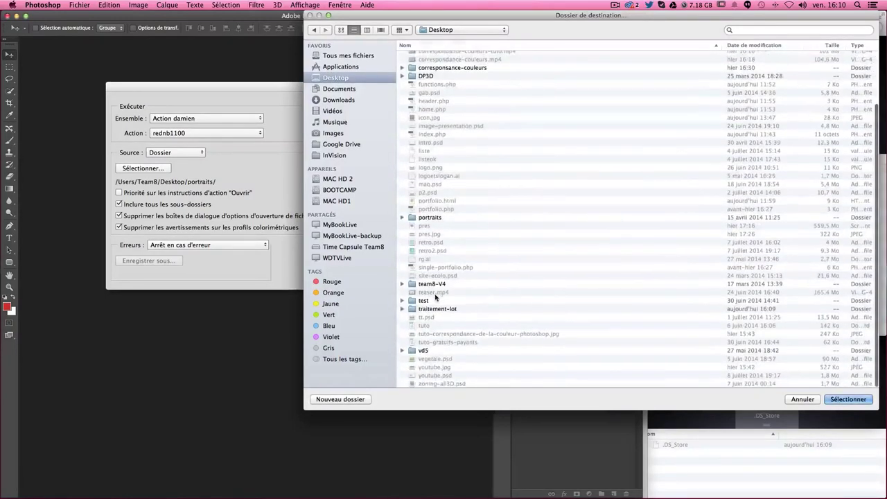
double_click(437, 310)
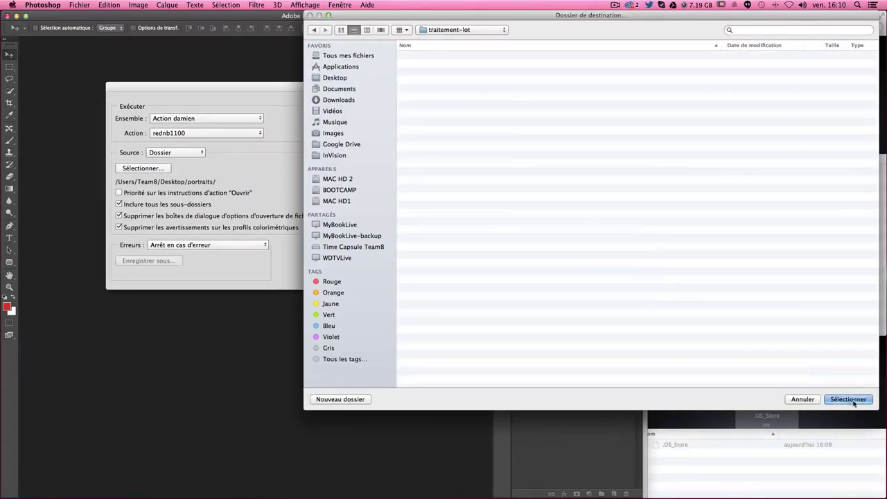
left_click(848, 400)
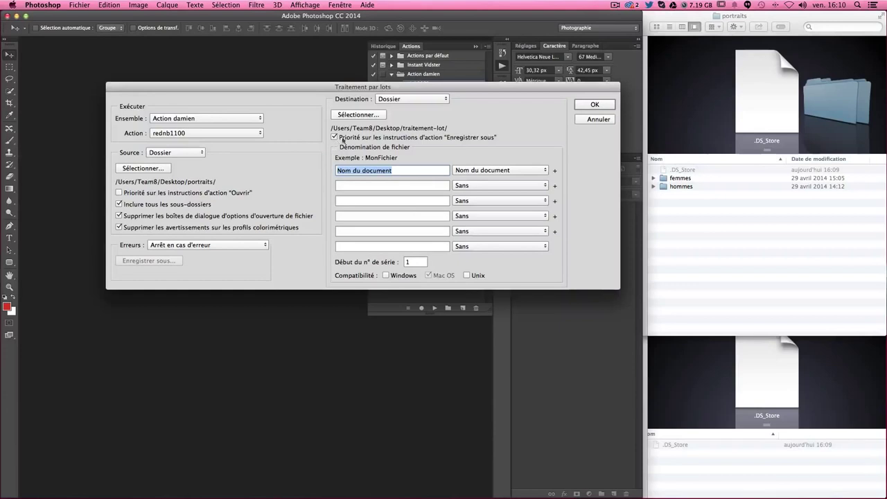
key("Right")
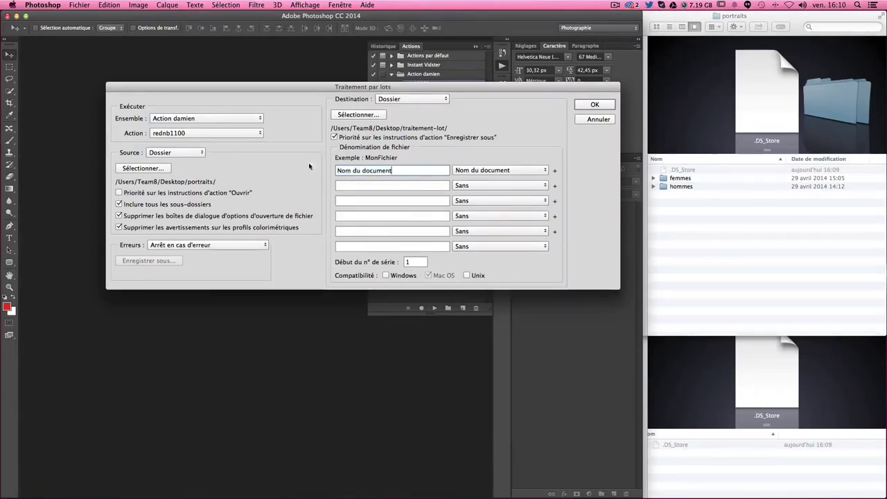
left_click(500, 185)
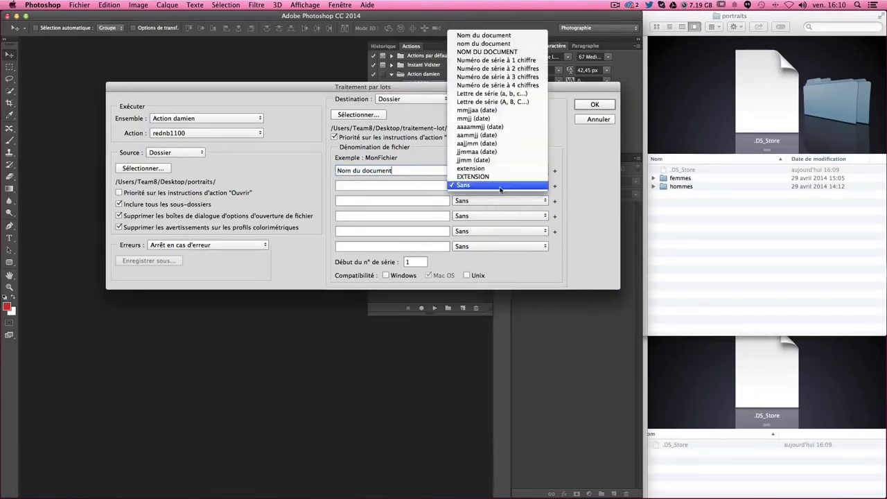
left_click(494, 128)
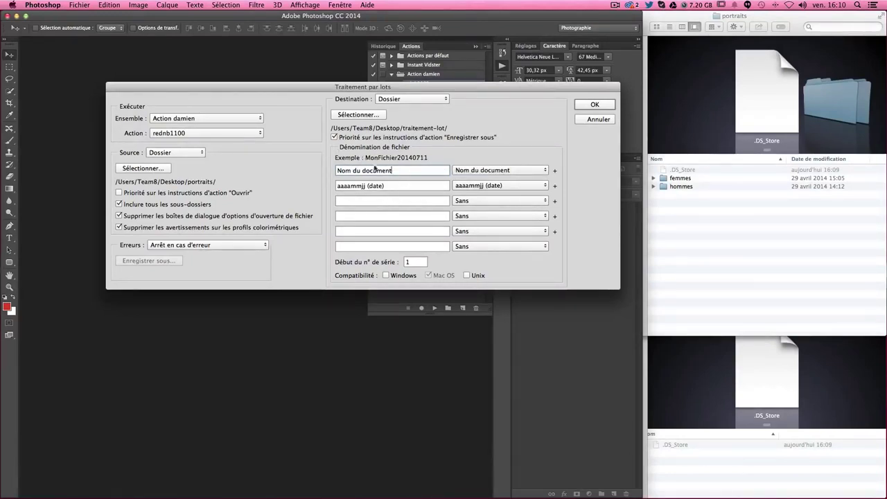
left_click(524, 186)
left_click(500, 243)
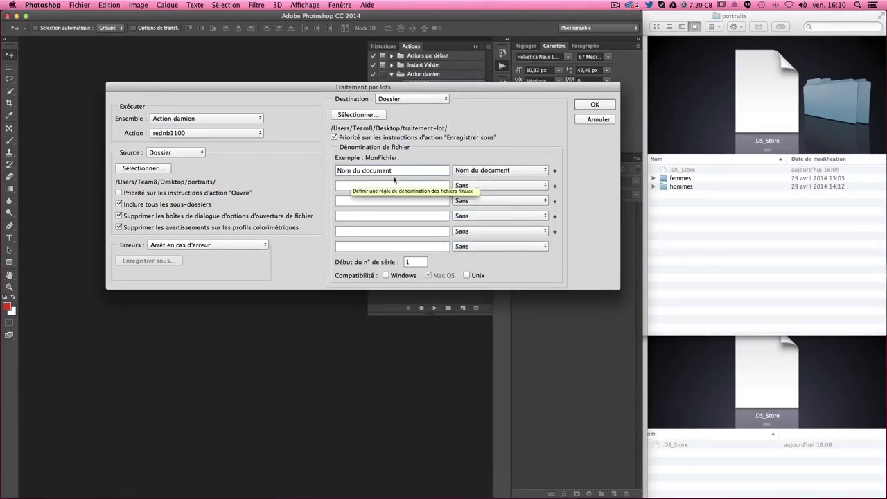
left_click(594, 104)
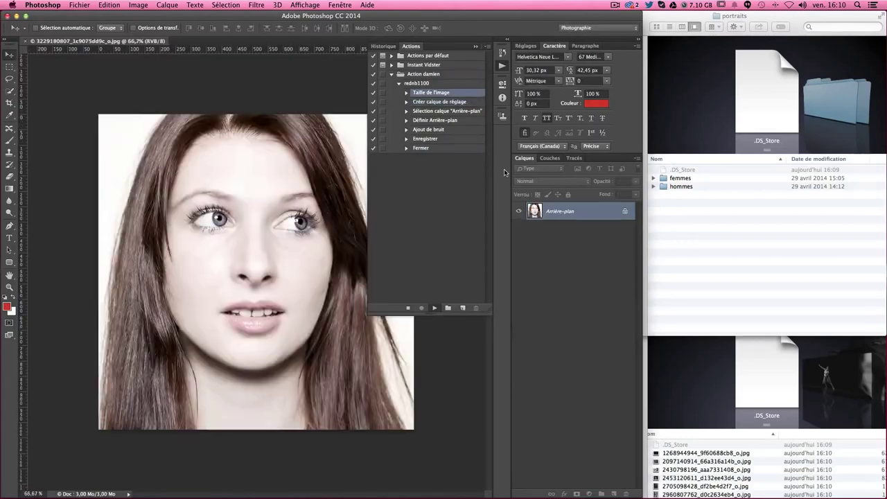
Step: Move and enlarge the traitement-lot window to watch the processed JPEGs arrive
left_click_drag(643, 329, 574, 287)
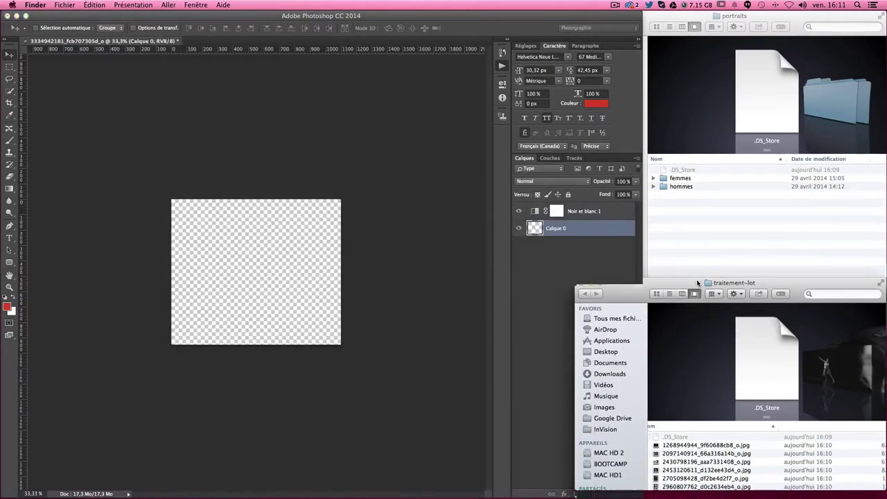
left_click_drag(691, 290, 692, 47)
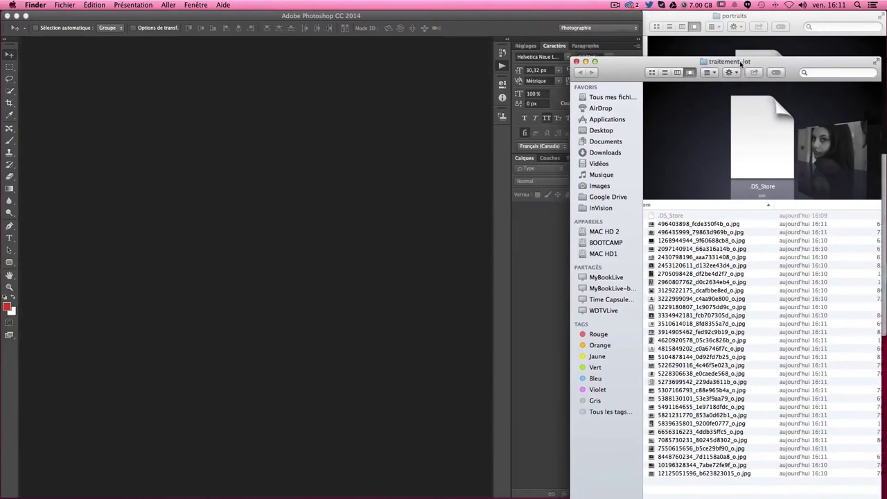
left_click_drag(736, 54, 743, 63)
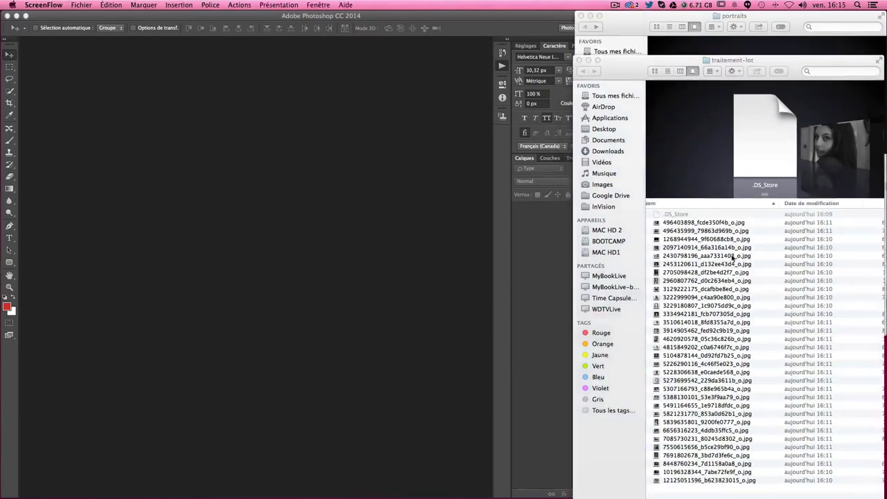
Step: Preview several processed portraits in Aperçu to check the black-and-white noise, then bring portraits forward
double_click(695, 222)
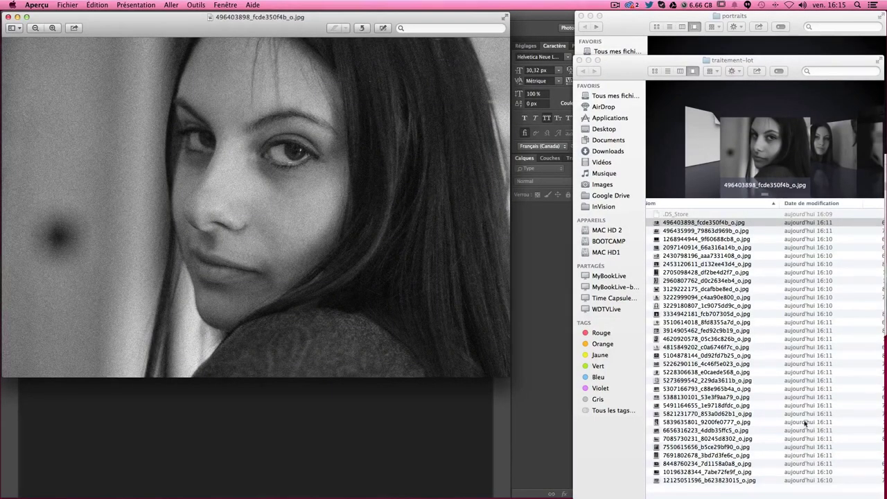
double_click(700, 264)
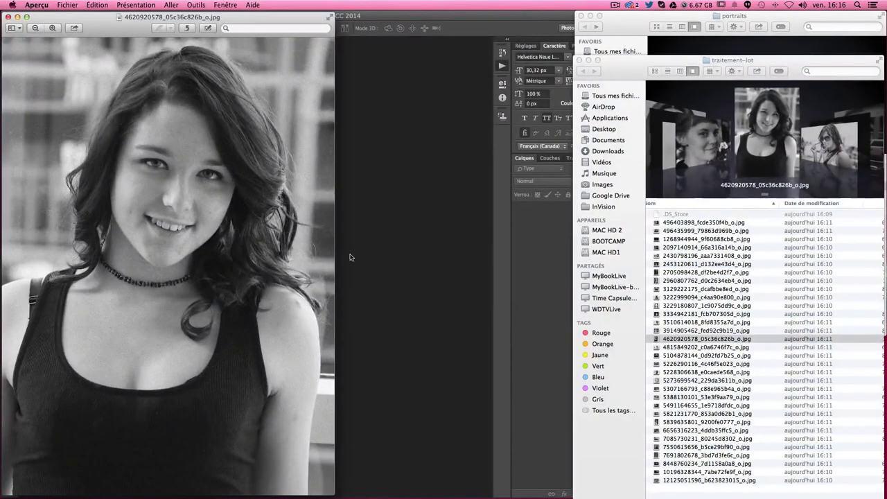
key("super+w")
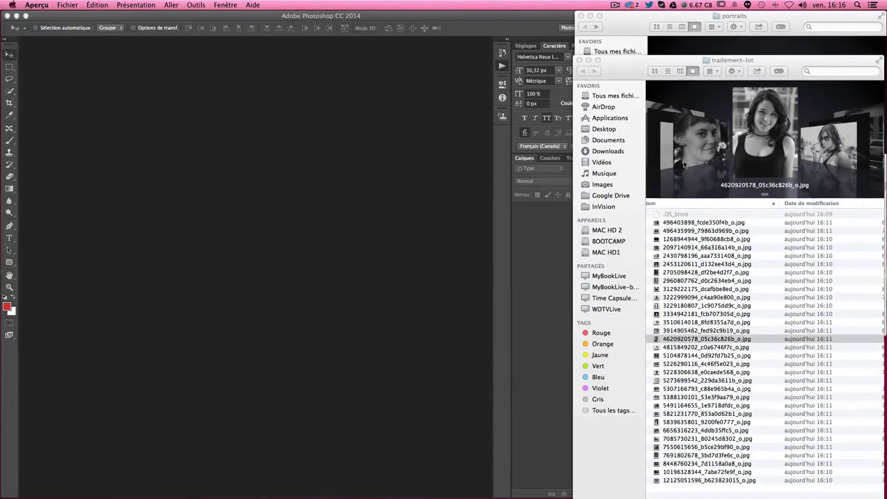
left_click(840, 132)
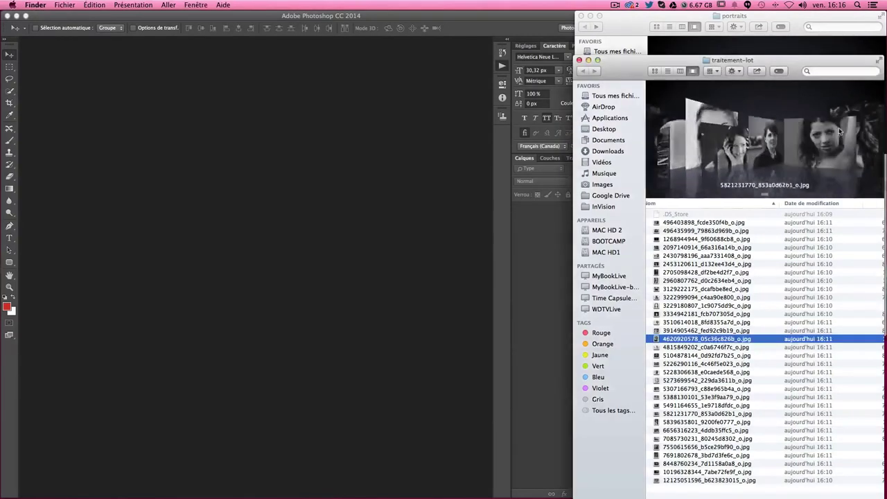
left_click(835, 137)
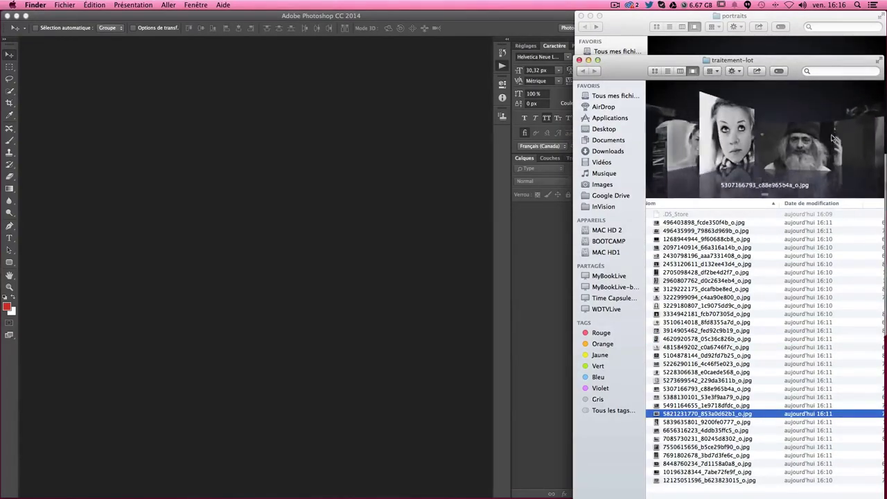
double_click(695, 392)
key("super+w")
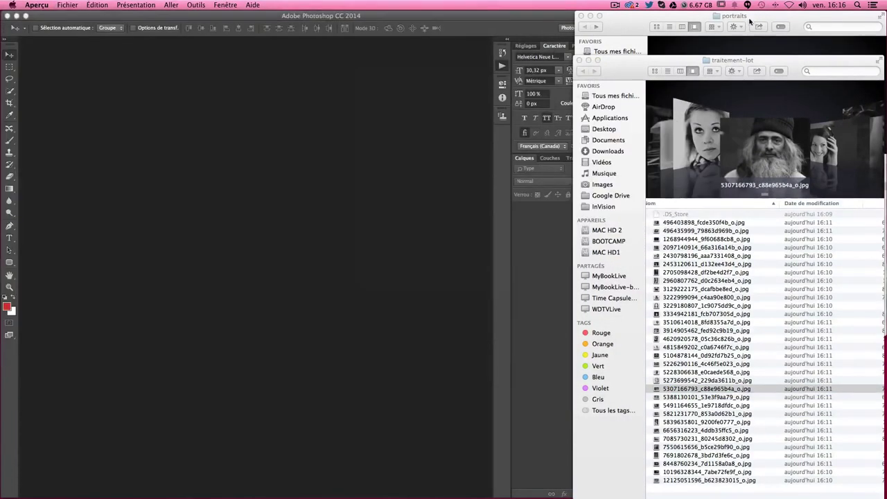
left_click(749, 21)
Step: Collapse the hommes and femmes listings and bring the traitement-lot results window forward
left_click(653, 187)
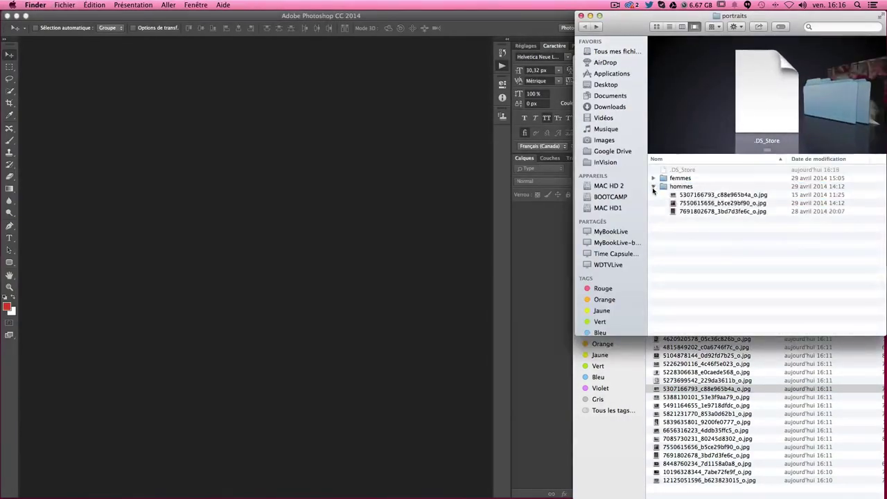
left_click(653, 186)
left_click(653, 179)
left_click(652, 179)
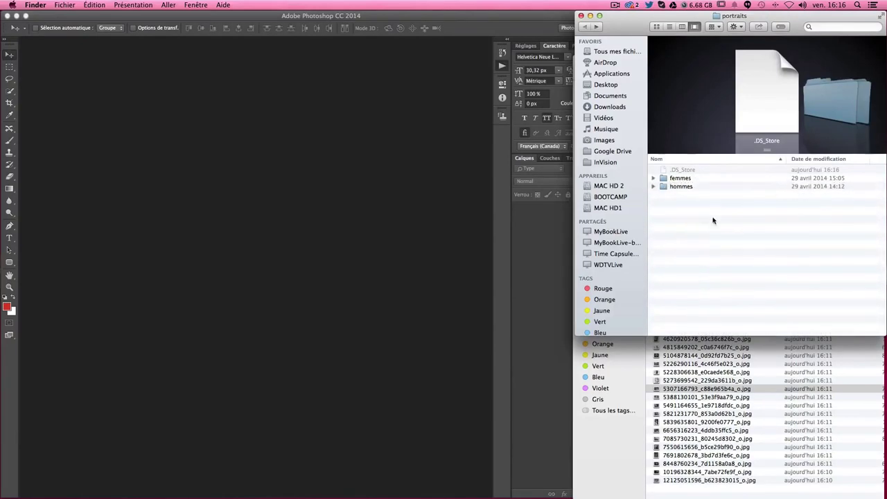
left_click(651, 179)
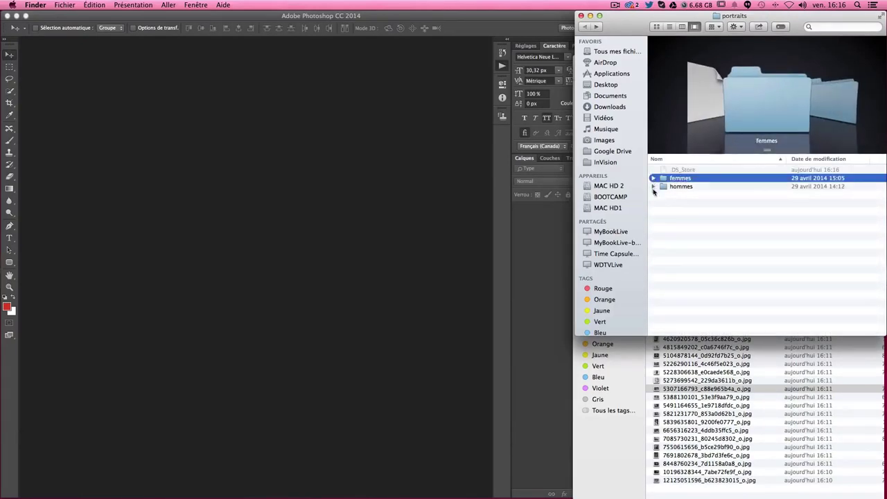
left_click(713, 496)
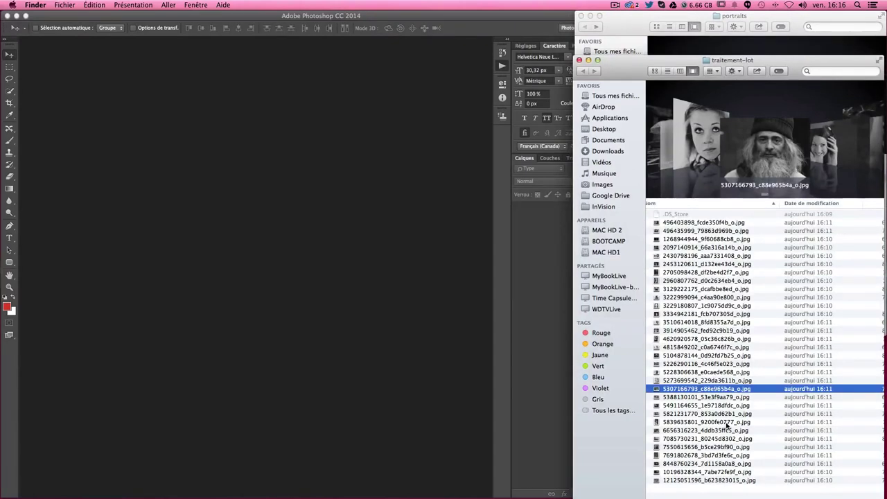